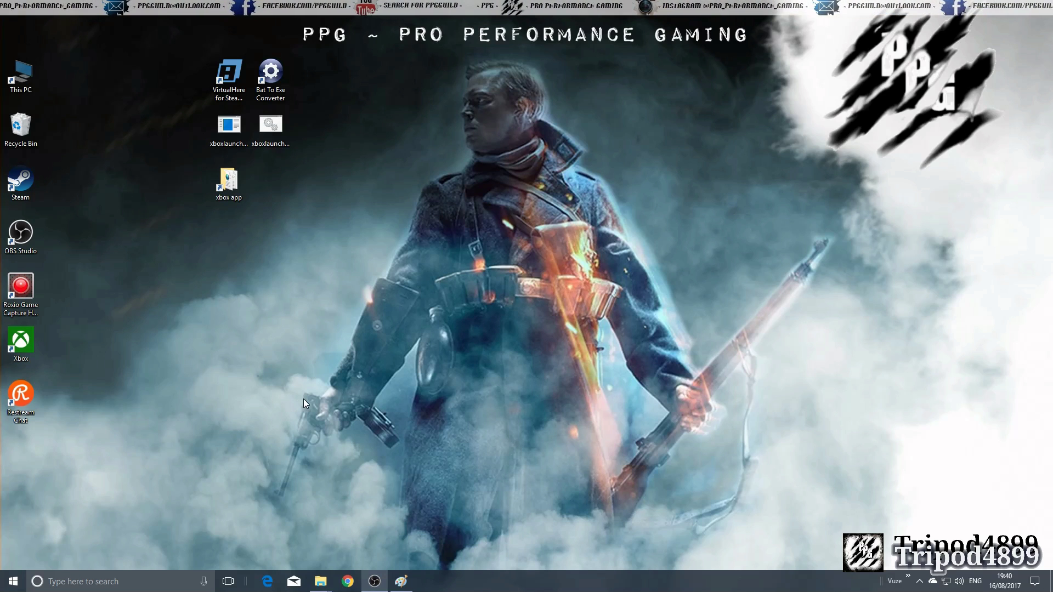
# Create a new text document on the desktop named 'xbox app'
pyautogui.rightClick(277, 290)
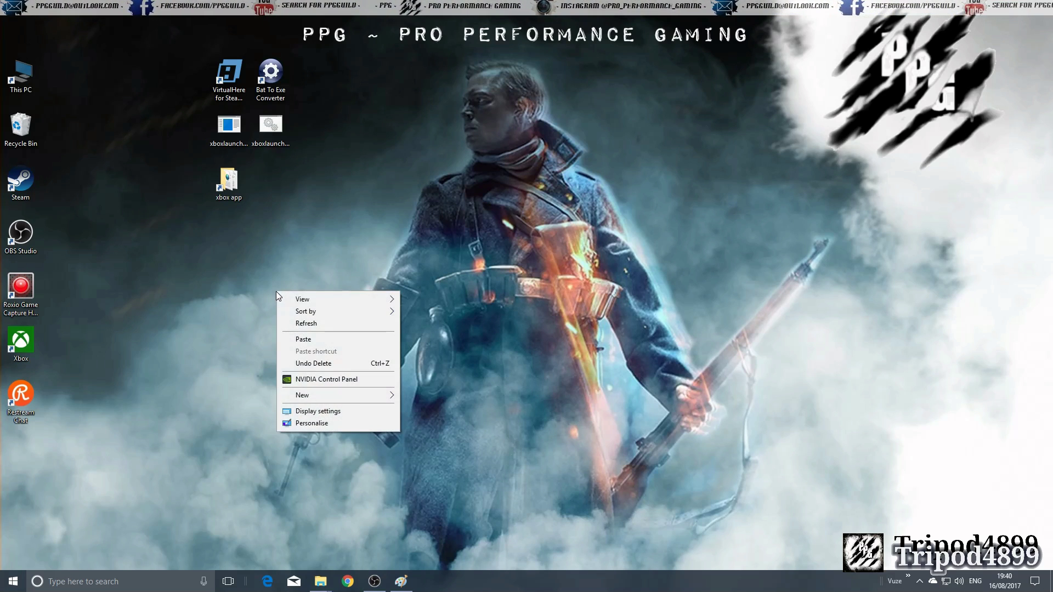
pyautogui.moveTo(313, 395)
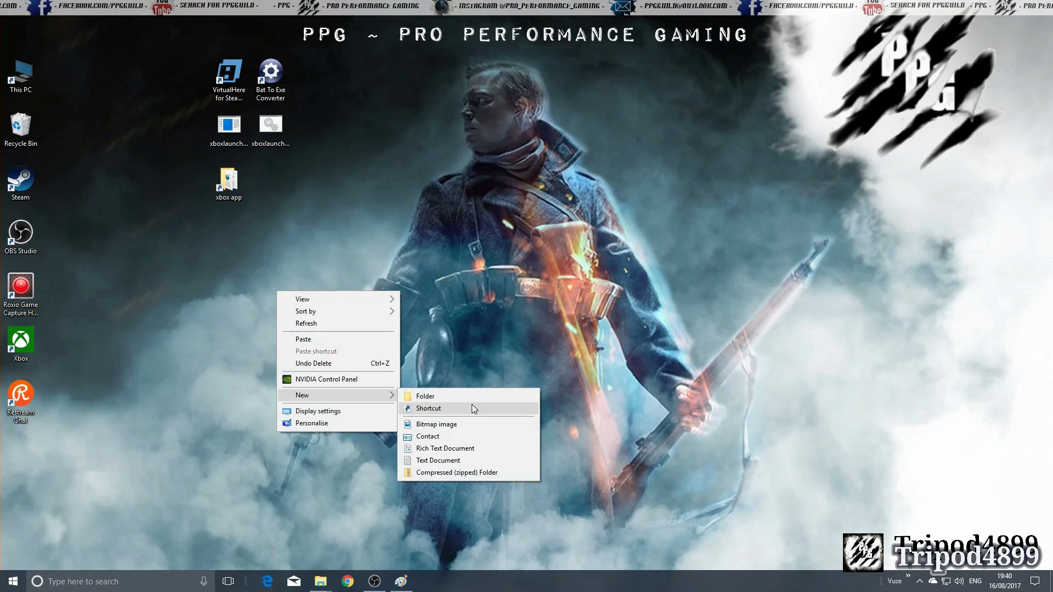
pyautogui.click(474, 463)
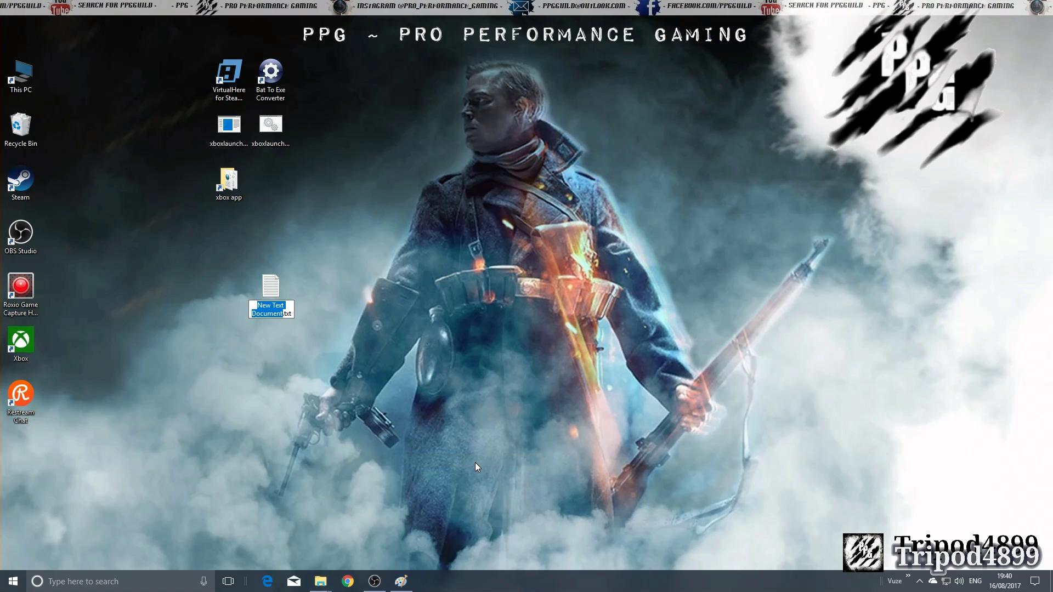
pyautogui.write('xbox')
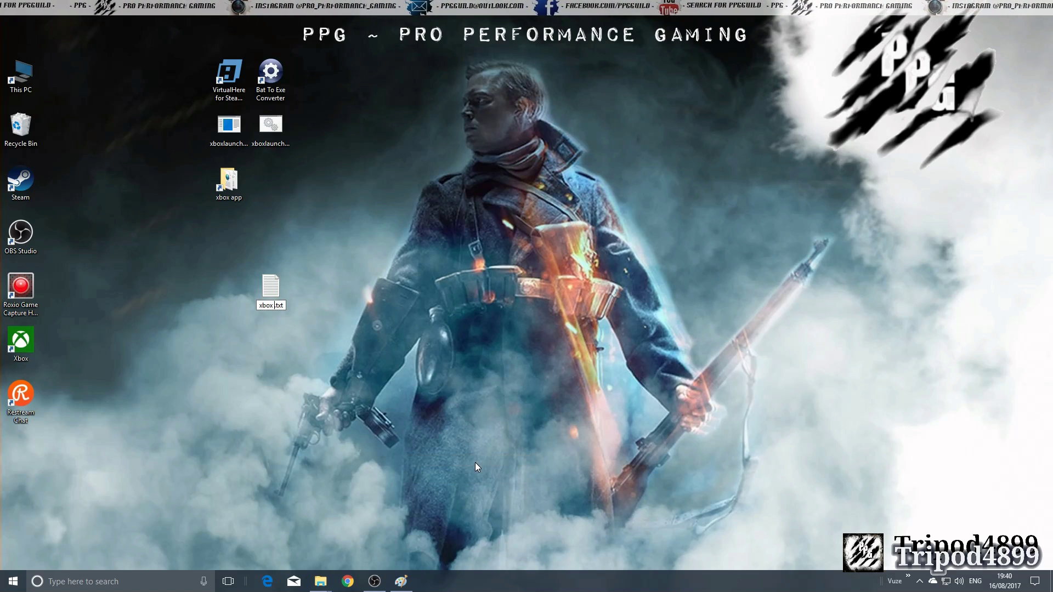
pyautogui.write(' app')
pyautogui.press('Return')
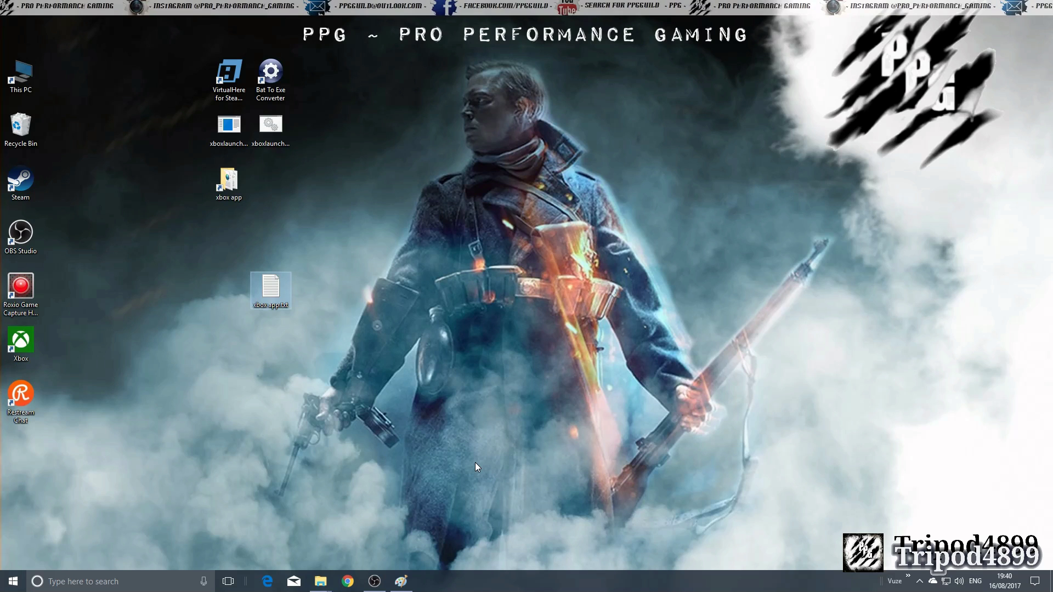
# Open xbox app.txt in Notepad and save it as xbox app.bat with type All Files
pyautogui.rightClick(275, 290)
pyautogui.click(325, 322)
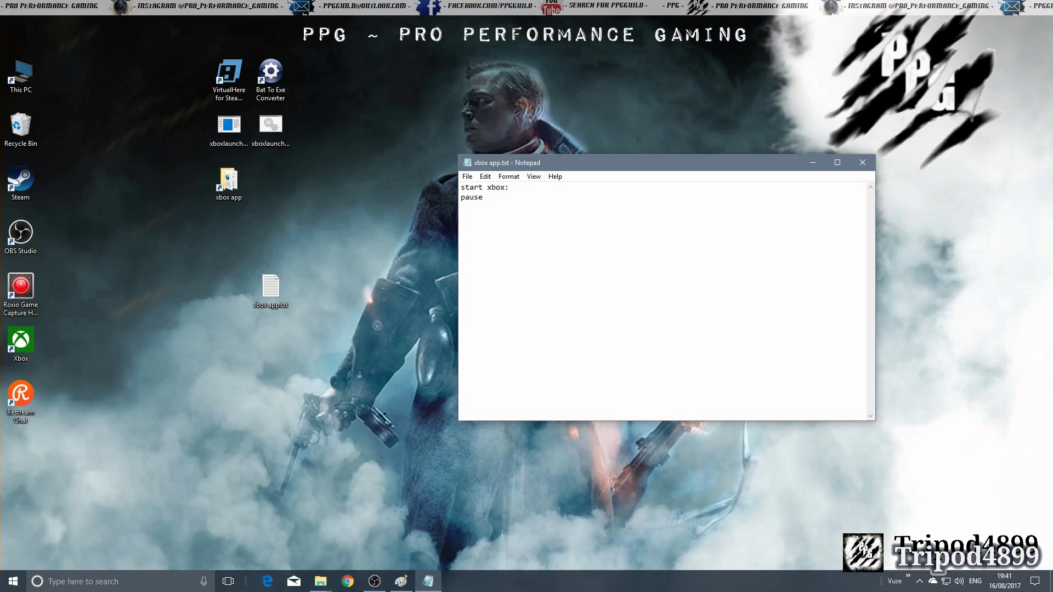
pyautogui.click(467, 176)
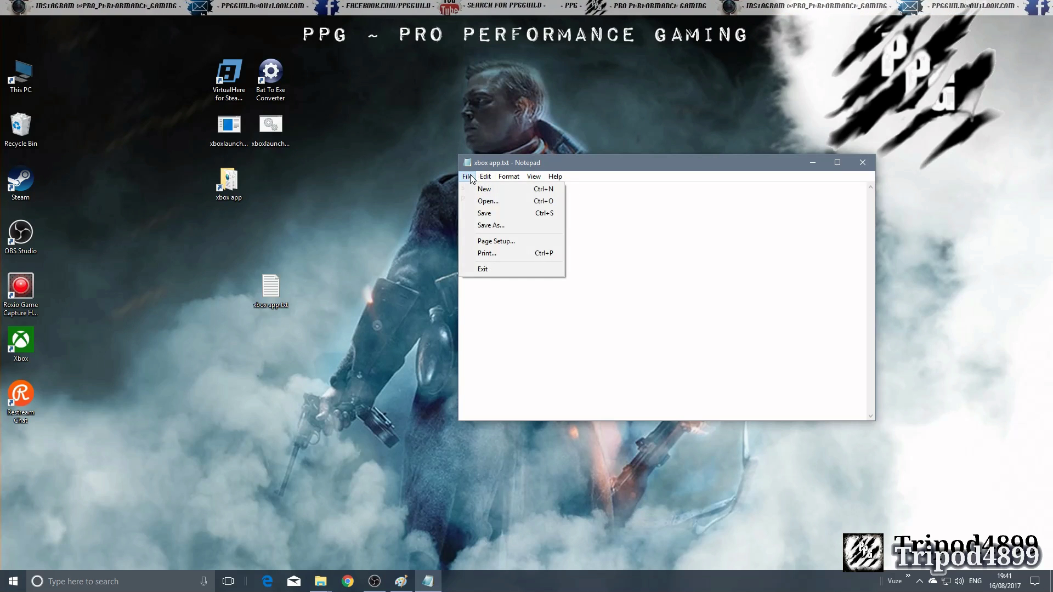
pyautogui.click(496, 225)
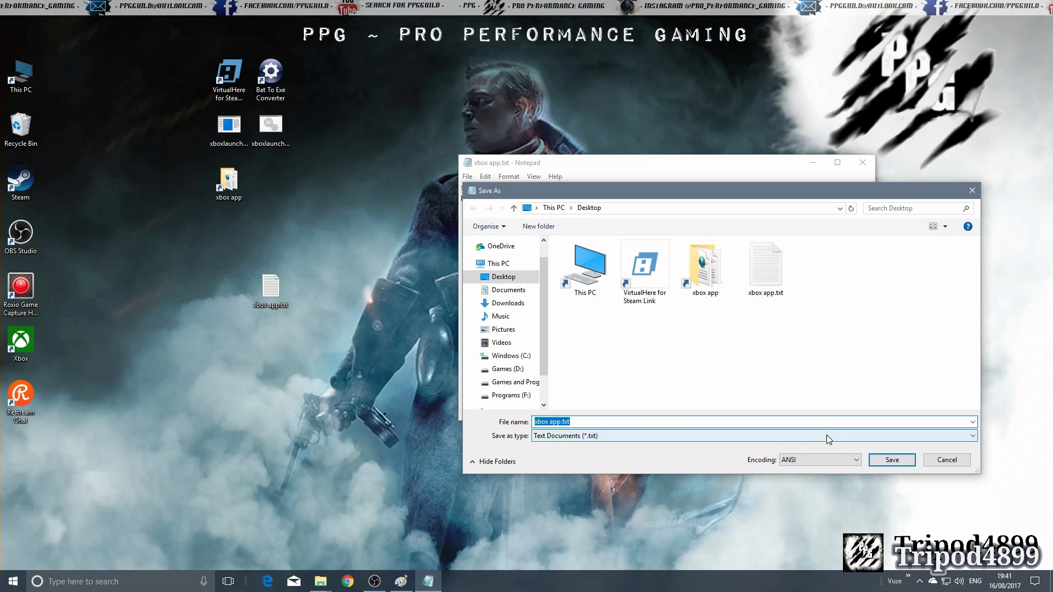
pyautogui.click(814, 439)
pyautogui.click(801, 455)
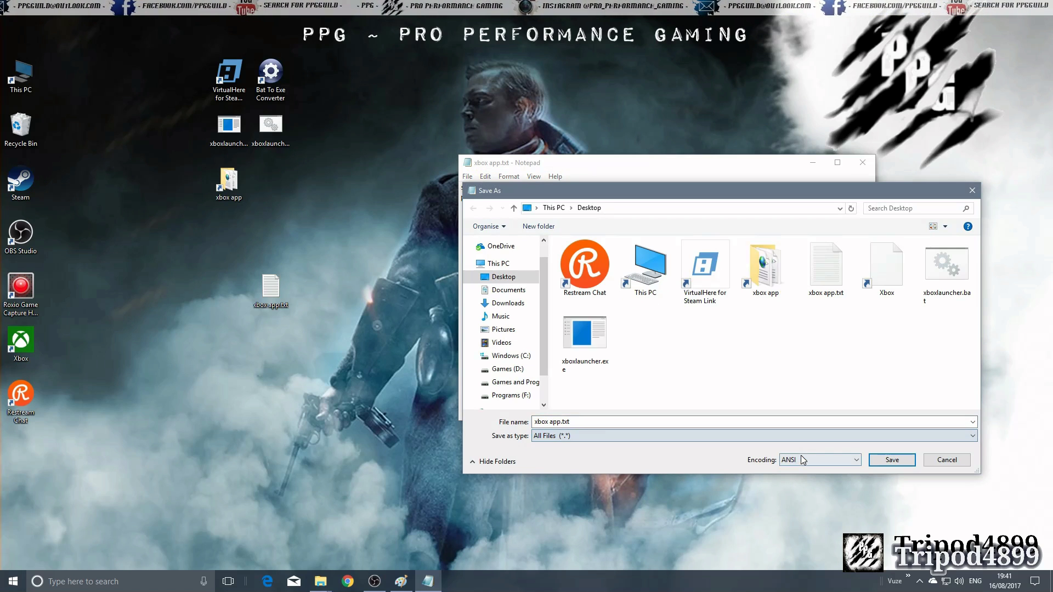
pyautogui.click(699, 419)
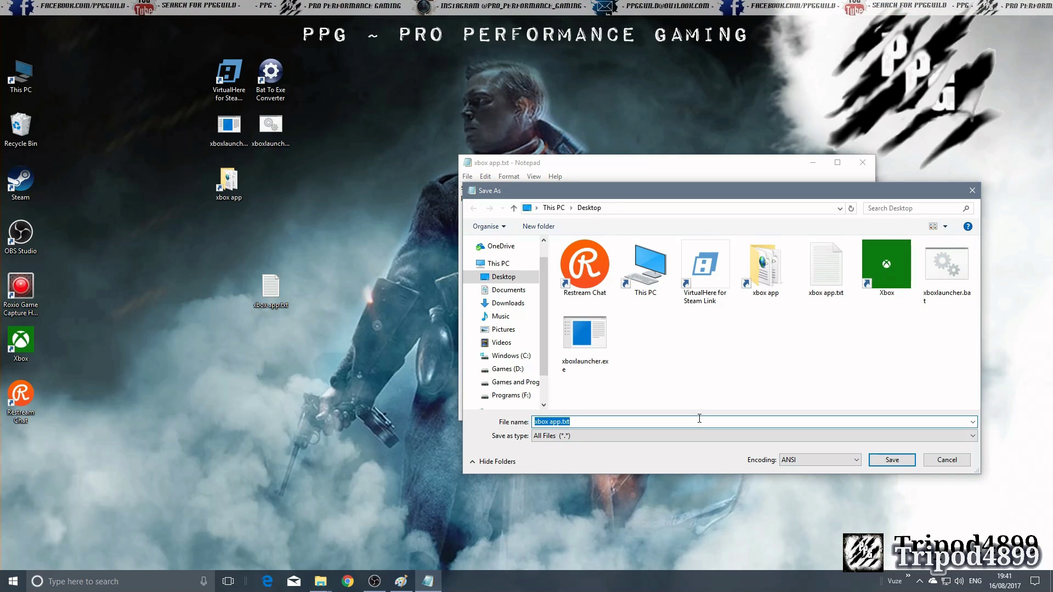
pyautogui.click(700, 419)
pyautogui.press('BackSpace')
pyautogui.press('BackSpace')
pyautogui.press('BackSpace')
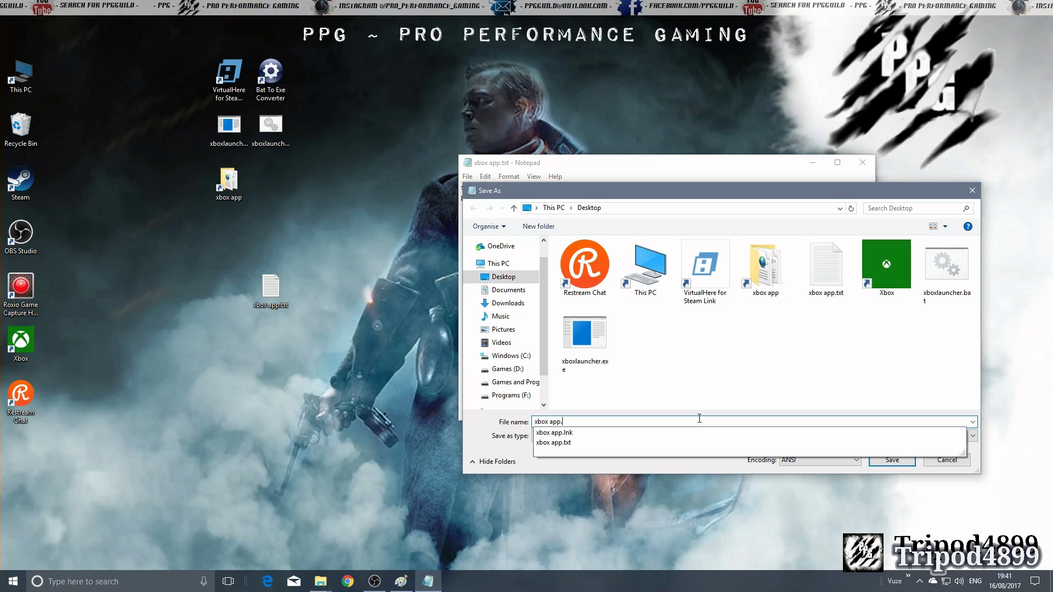
pyautogui.write('bat')
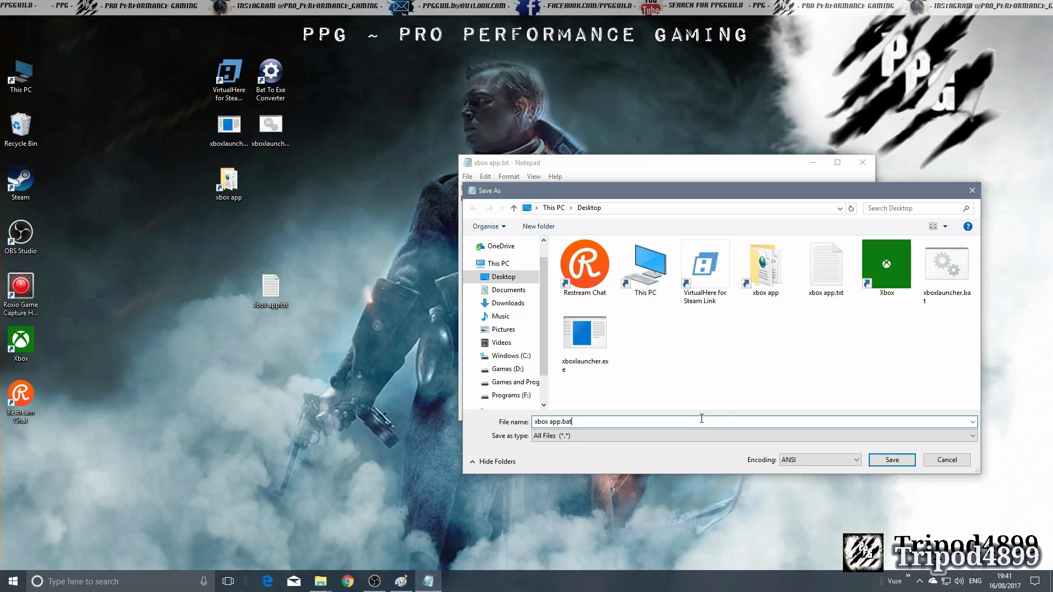
pyautogui.click(891, 464)
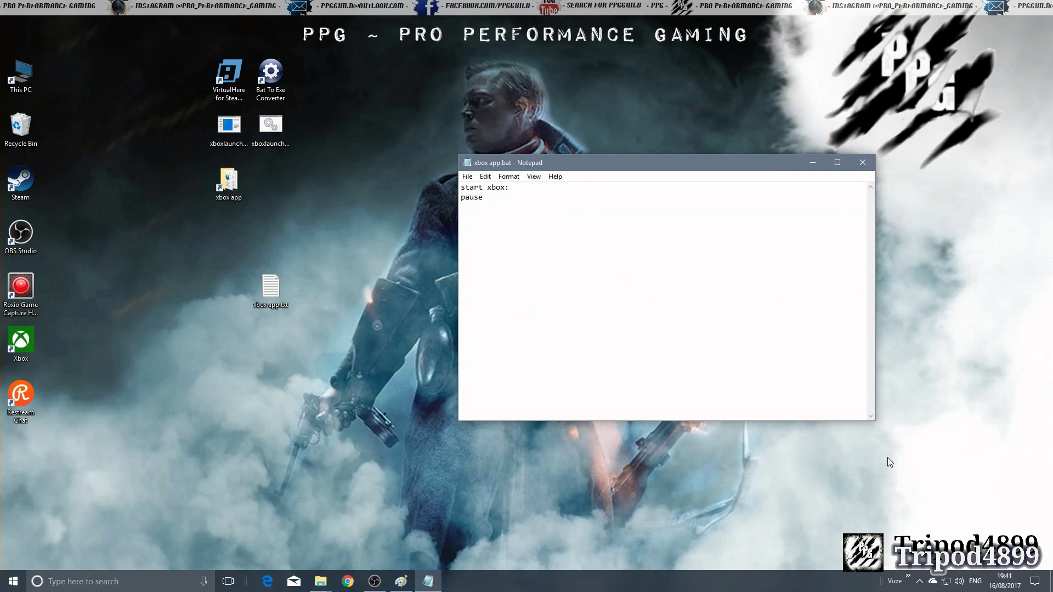
# Close Notepad, place xbox app.bat among the icons, verify its script, and recycle xbox app.txt
pyautogui.click(862, 163)
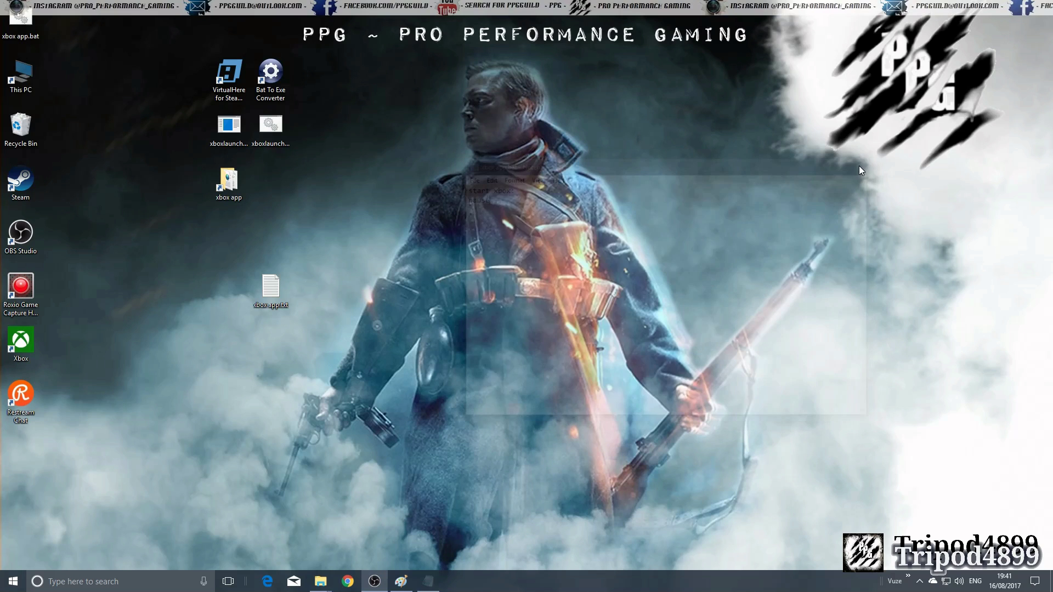
pyautogui.moveTo(23, 22); pyautogui.dragTo(179, 252)
pyautogui.rightClick(189, 242)
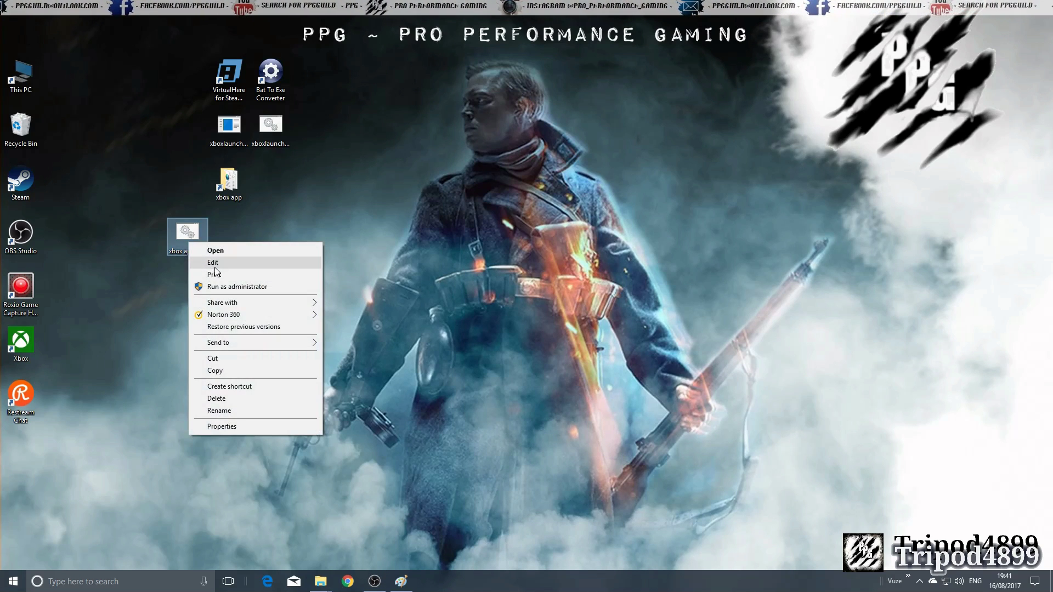
pyautogui.click(216, 263)
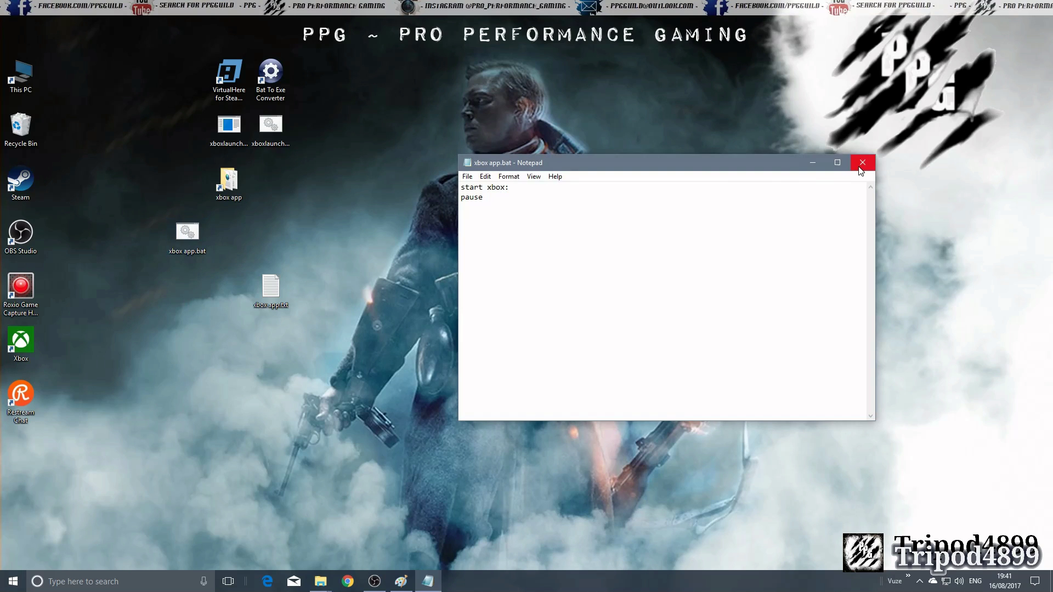
pyautogui.click(862, 162)
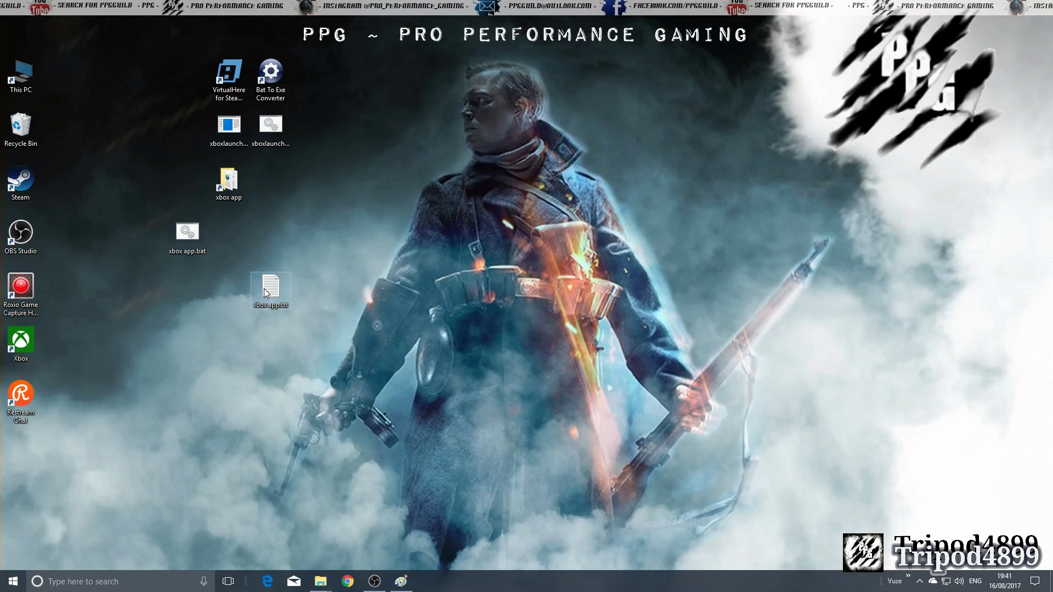
pyautogui.moveTo(266, 292); pyautogui.dragTo(22, 133)
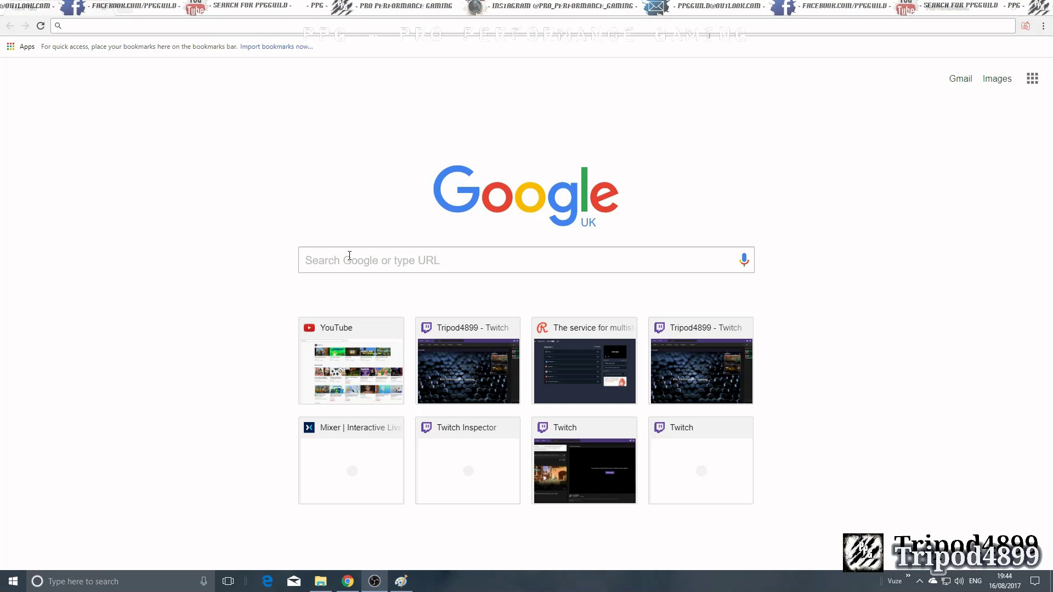
# Google 'bat to exe converter' and open the F2KO Software Bat To Exe Converter result
pyautogui.click(351, 261)
pyautogui.write('bat to ')
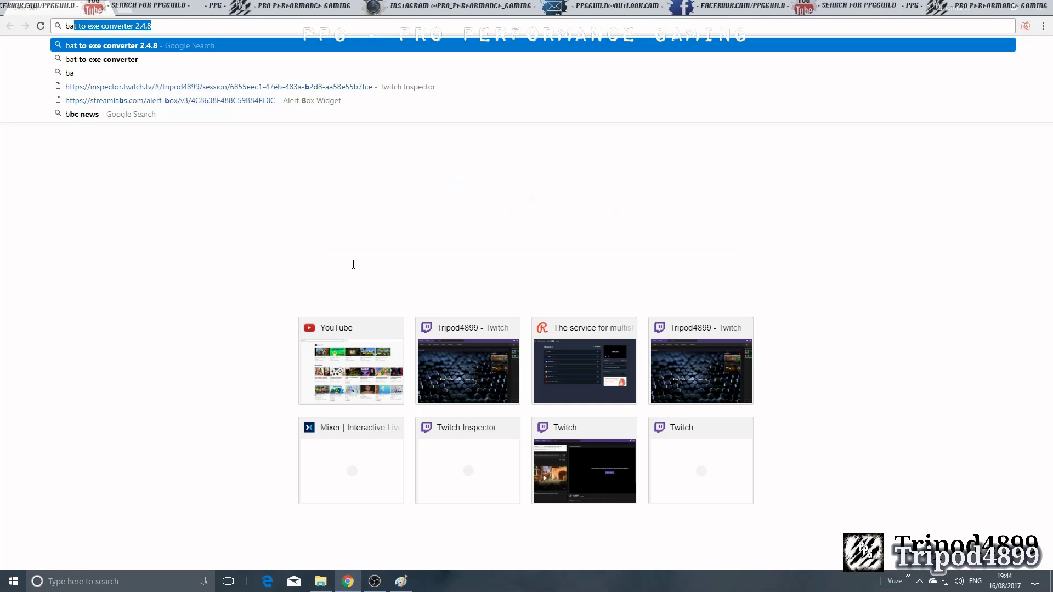
pyautogui.write('exe')
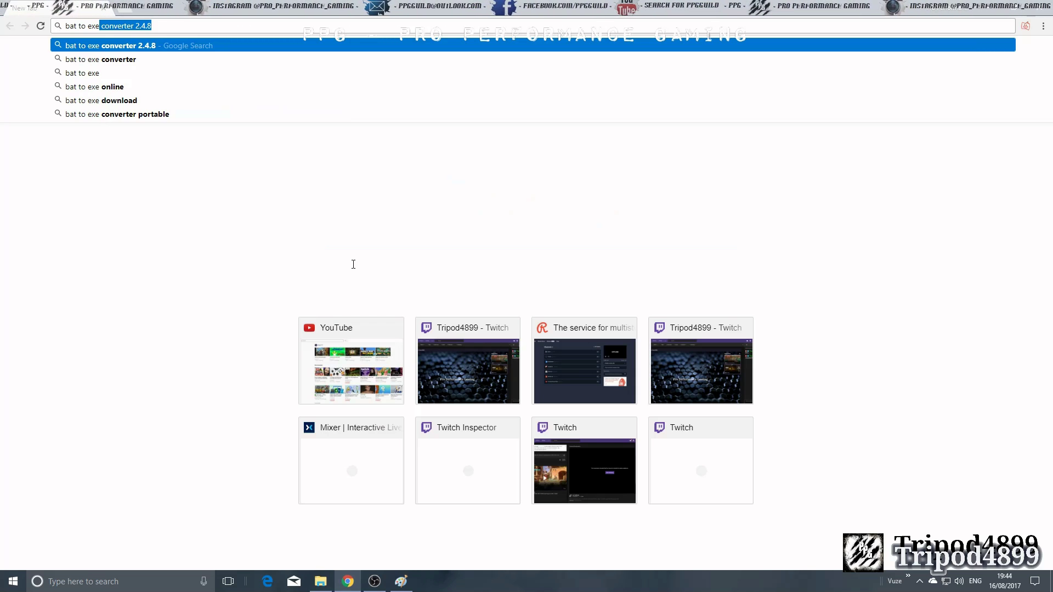
pyautogui.press('Down')
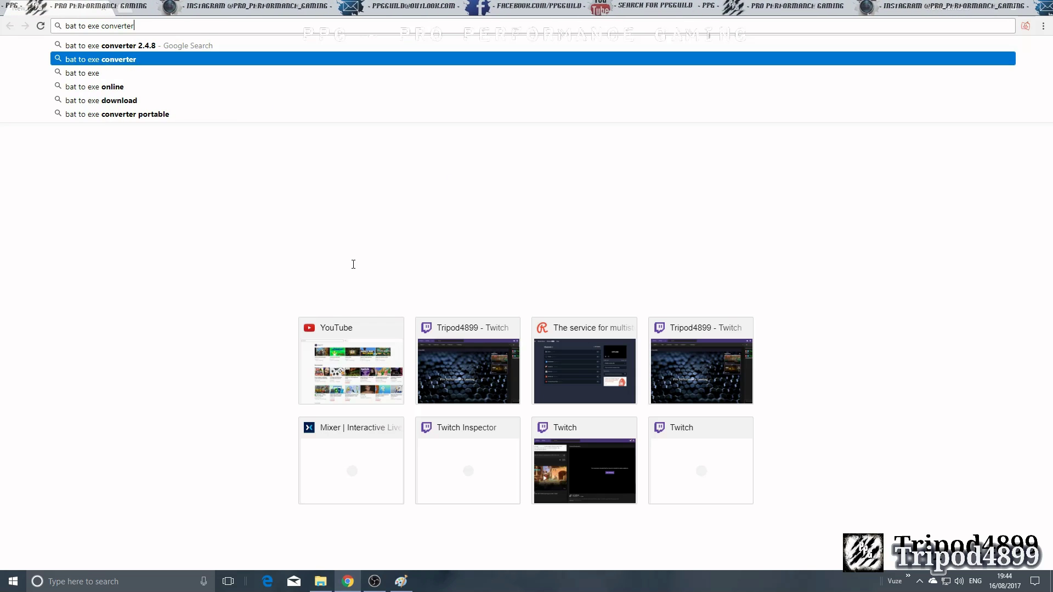
pyautogui.press('Return')
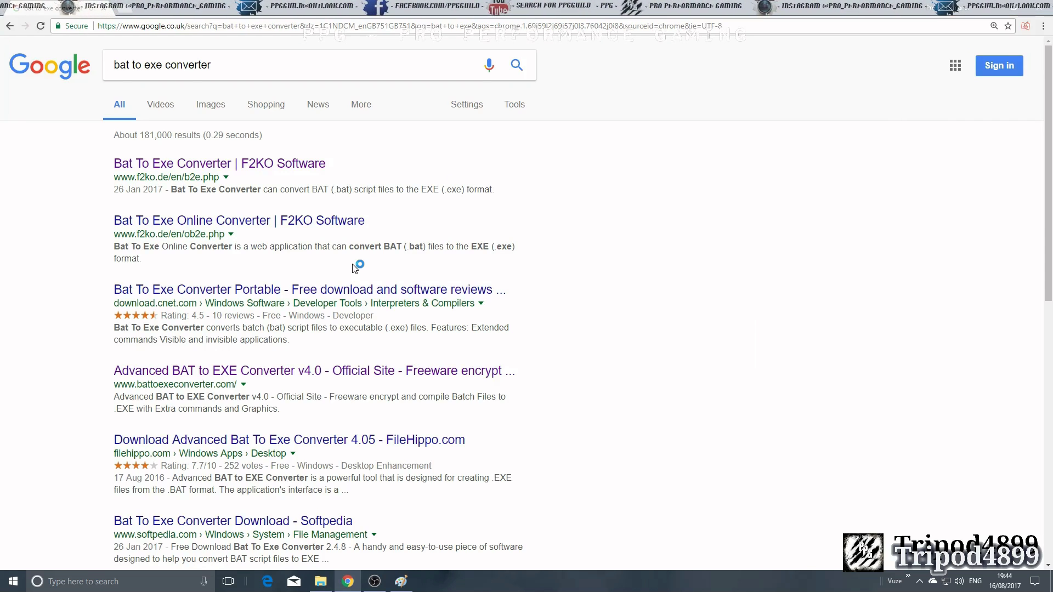
pyautogui.click(174, 170)
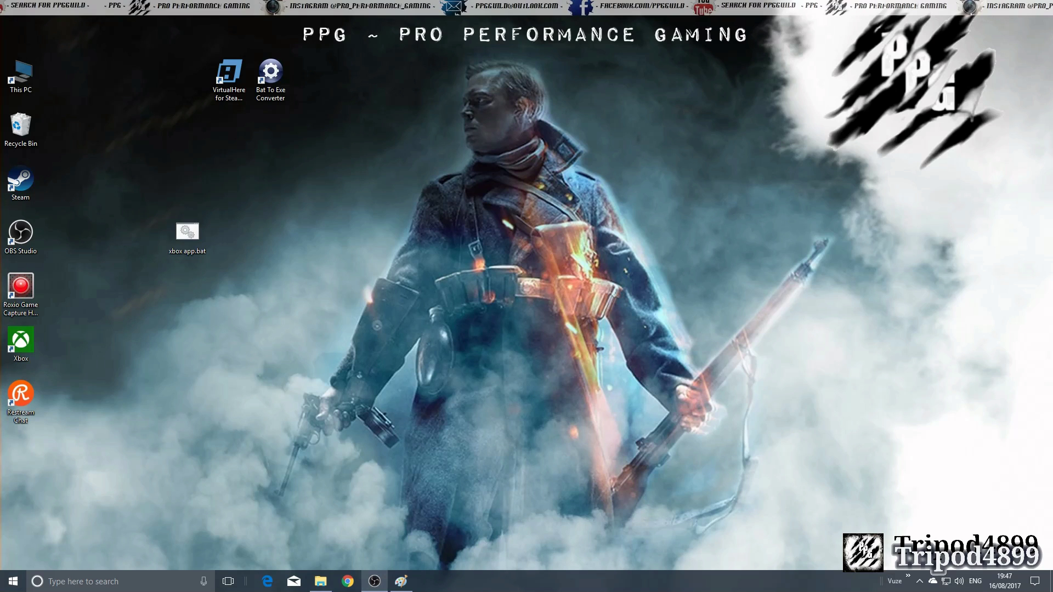
# Compile xbox app.bat into xbox app.exe with Bat To Exe Converter, then exit the converter
pyautogui.doubleClick(276, 80)
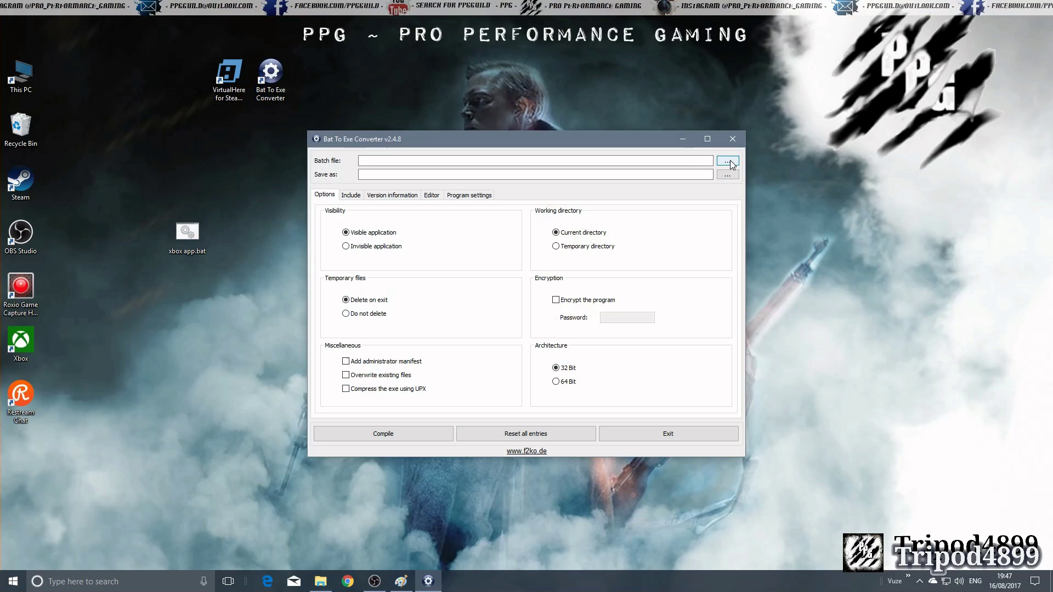
pyautogui.click(727, 161)
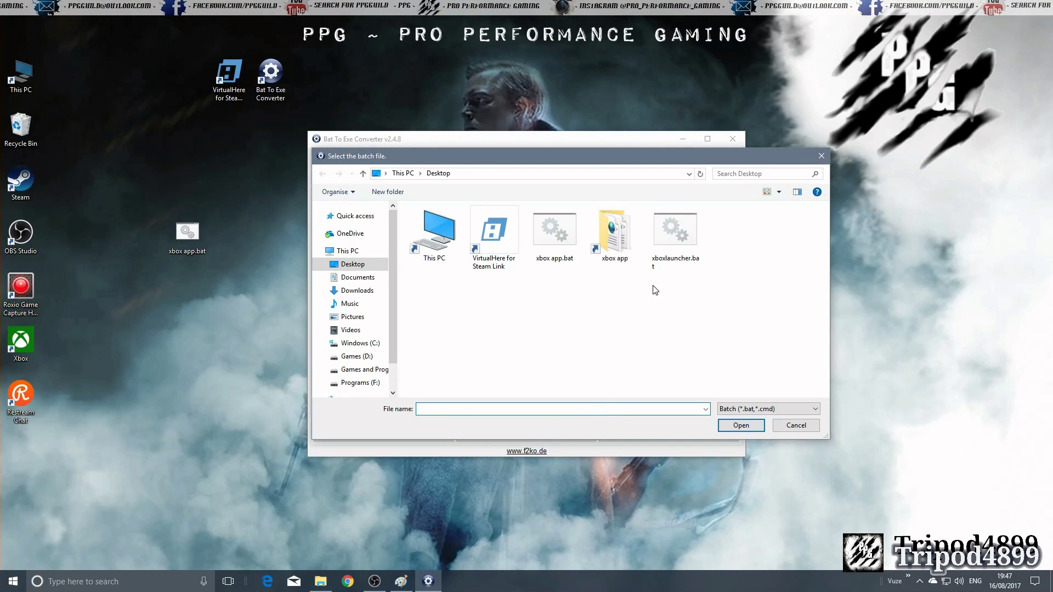
pyautogui.click(568, 232)
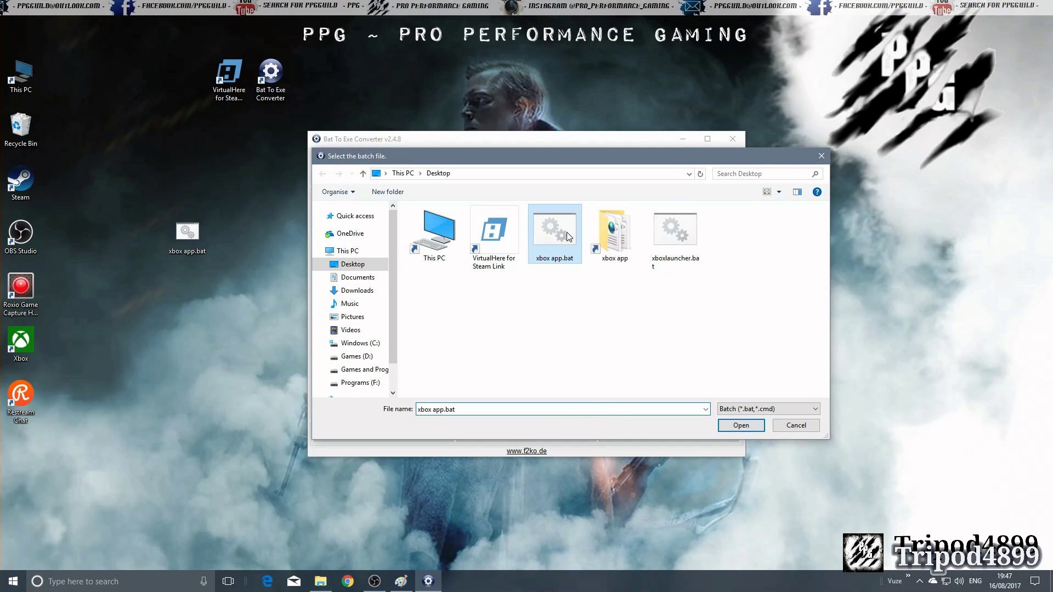
pyautogui.click(740, 425)
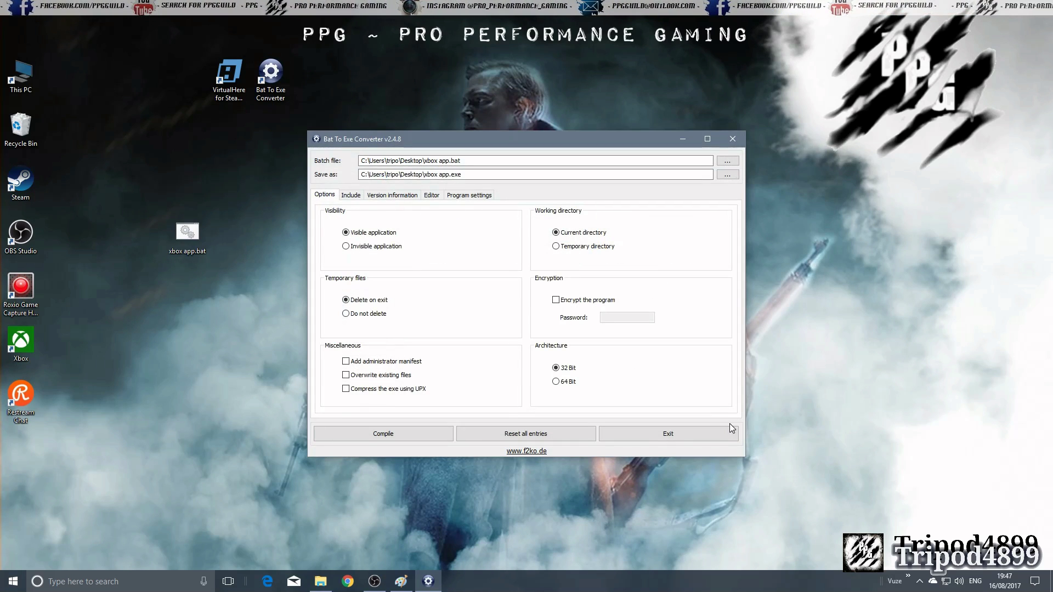
pyautogui.click(425, 430)
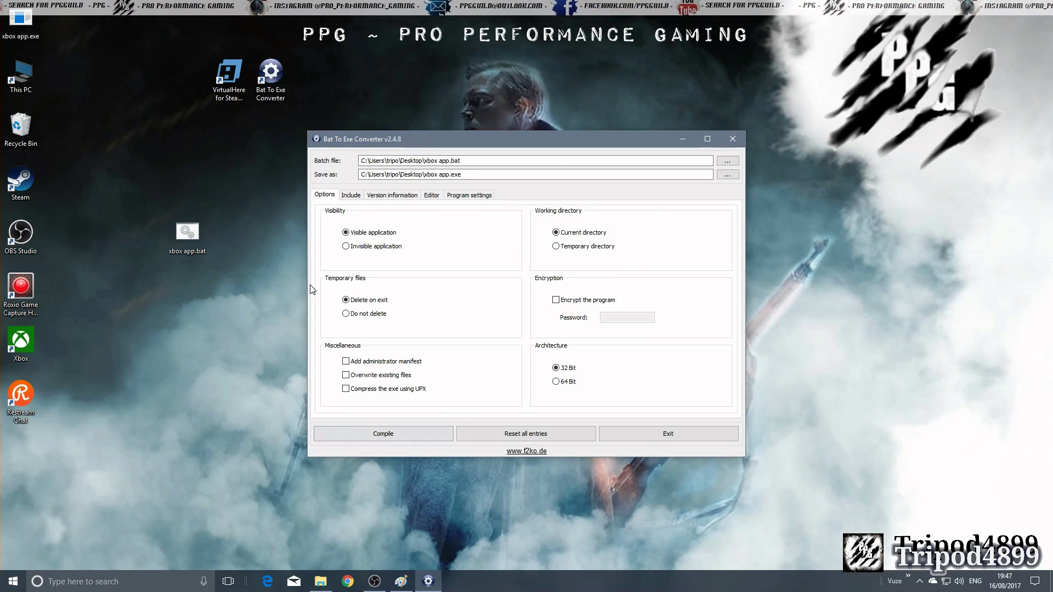
pyautogui.click(625, 432)
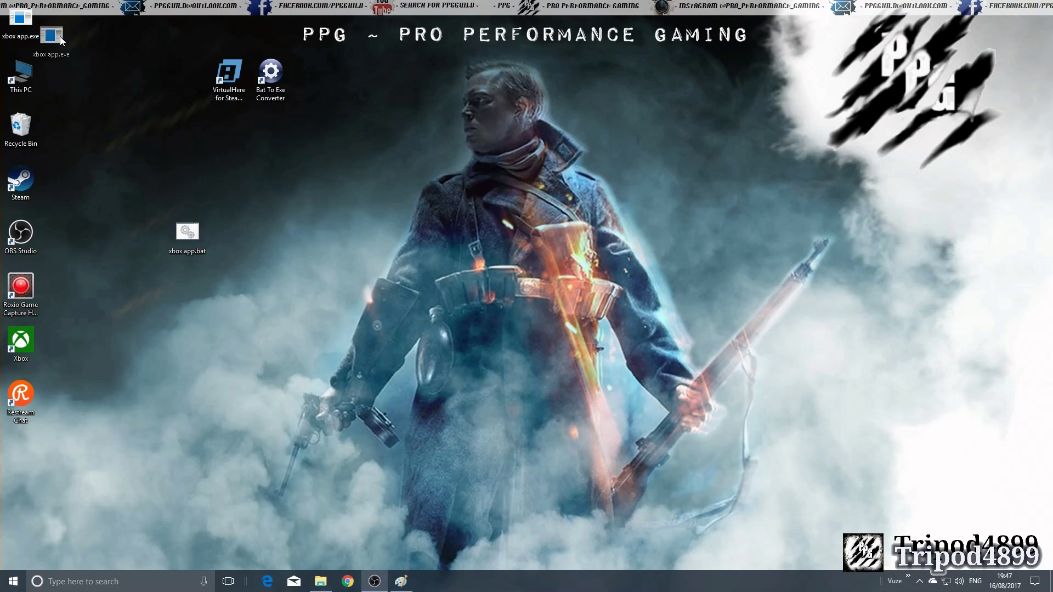
# Place xbox app.exe beside the other desktop icons and test-launch it
pyautogui.moveTo(22, 22); pyautogui.dragTo(189, 150)
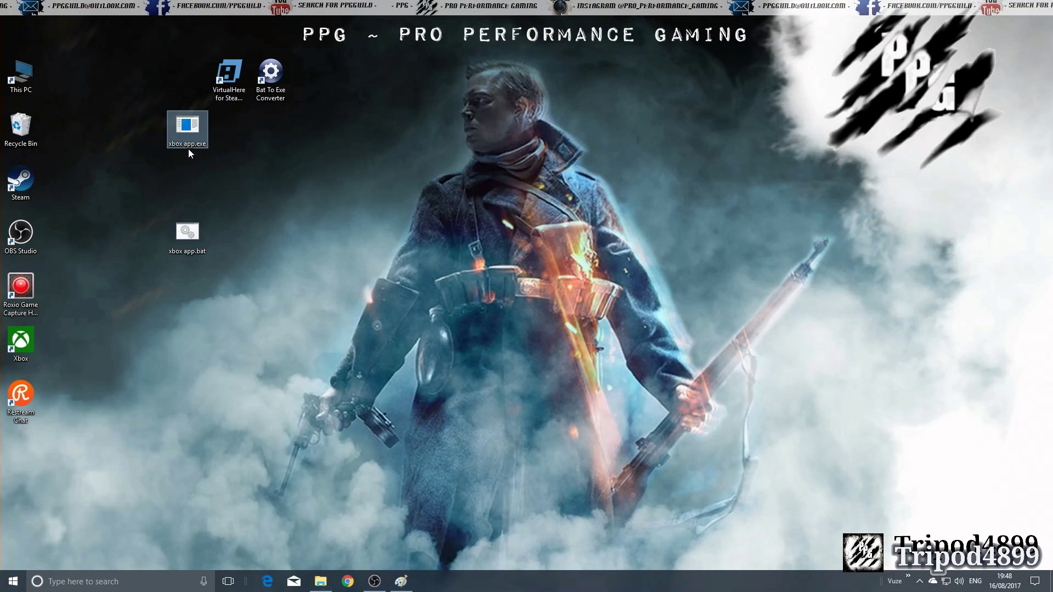
pyautogui.doubleClick(189, 133)
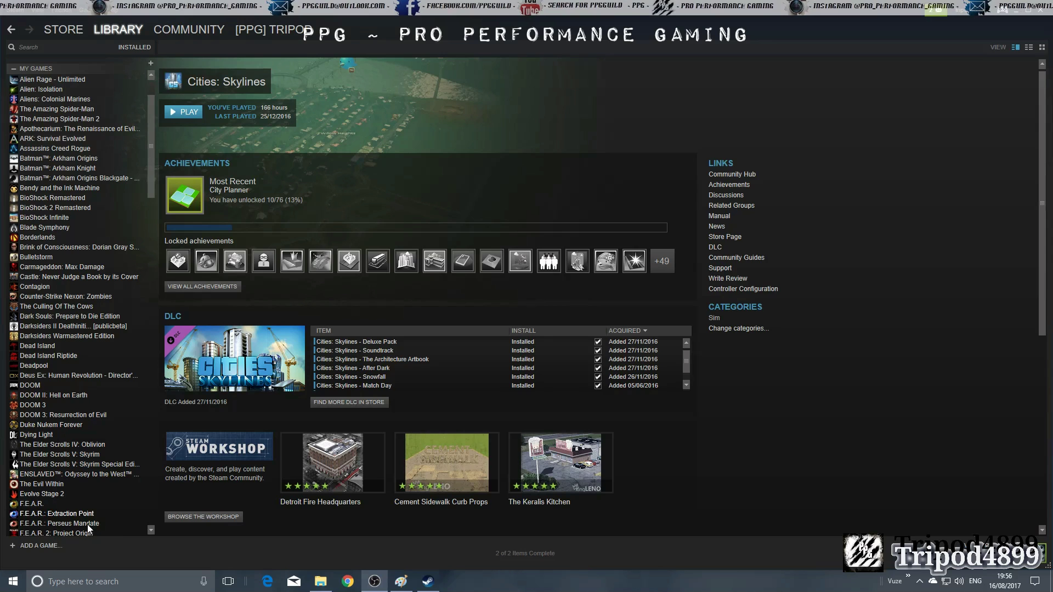
# Add Desktop\xbox app.exe to the Steam library as a non-Steam game
pyautogui.click(49, 546)
pyautogui.click(49, 503)
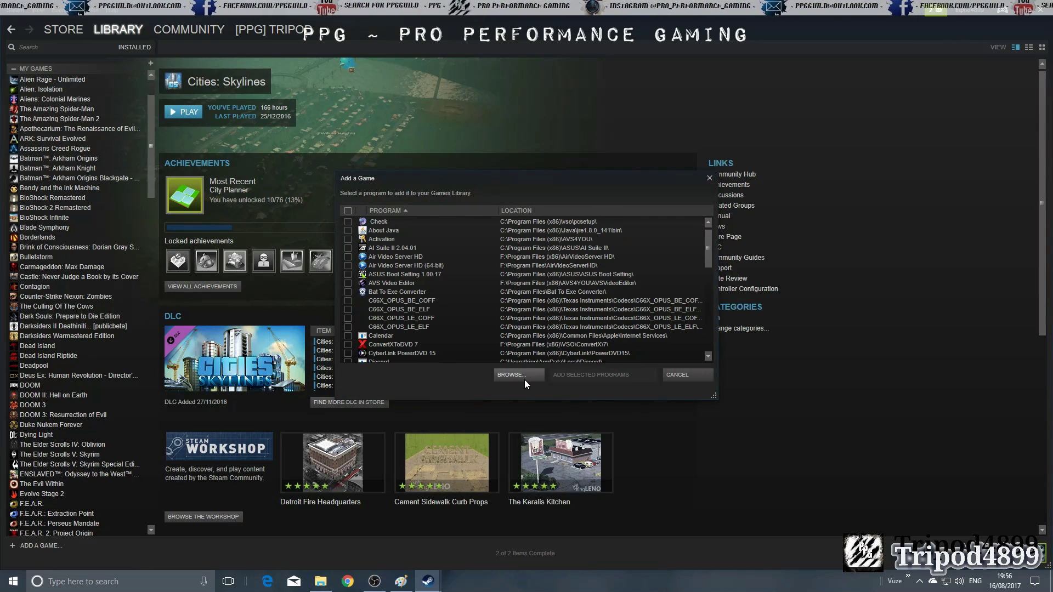
pyautogui.click(518, 375)
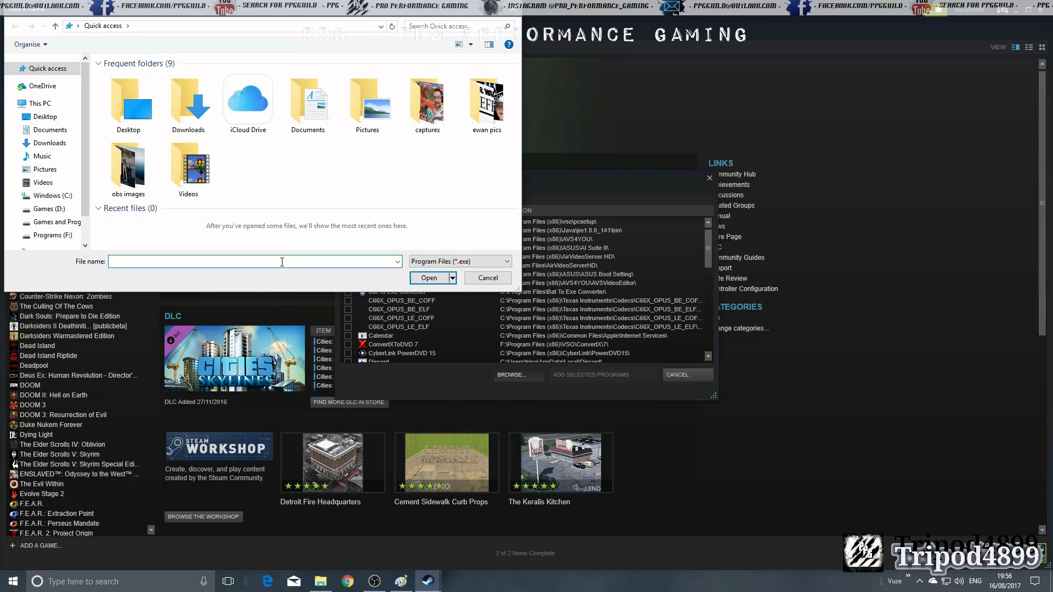
pyautogui.click(47, 117)
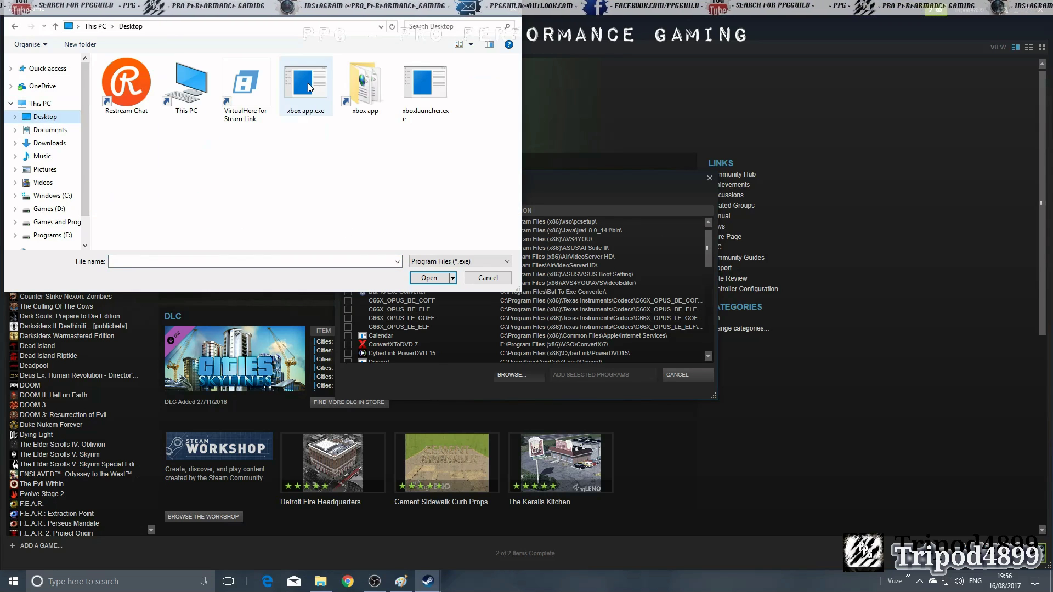
pyautogui.click(308, 87)
pyautogui.click(415, 280)
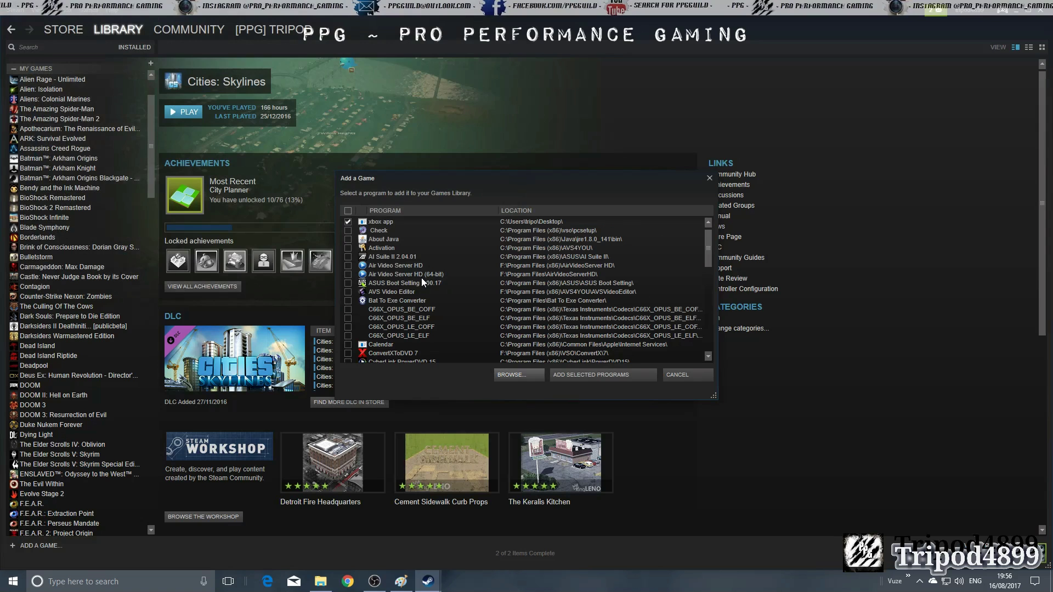
pyautogui.click(592, 379)
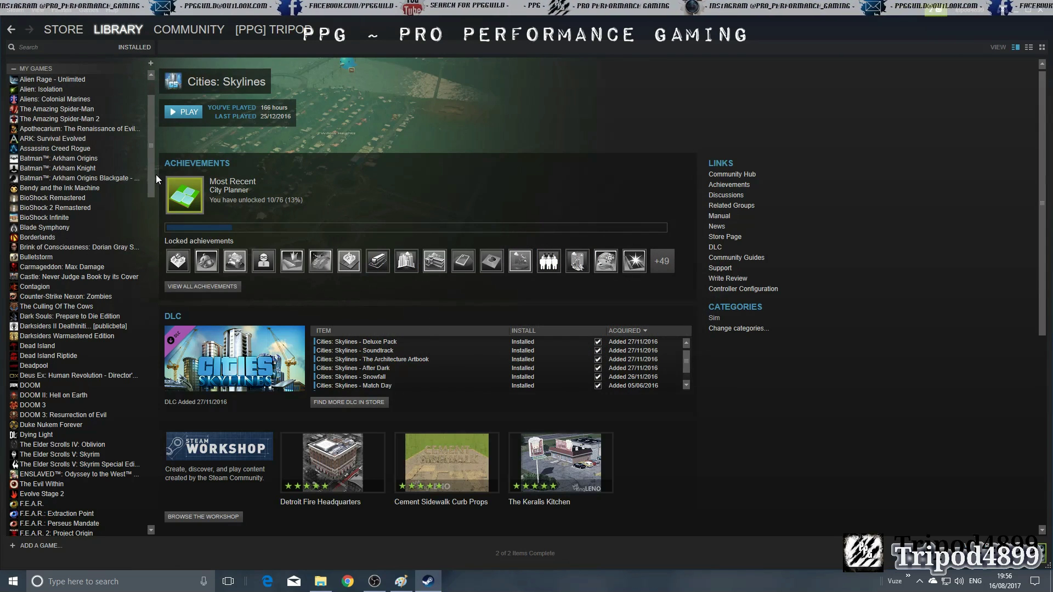
# Find the 'xbox app' entry in the library list and launch it with PLAY
pyautogui.moveTo(153, 172); pyautogui.dragTo(137, 483)
pyautogui.click(33, 379)
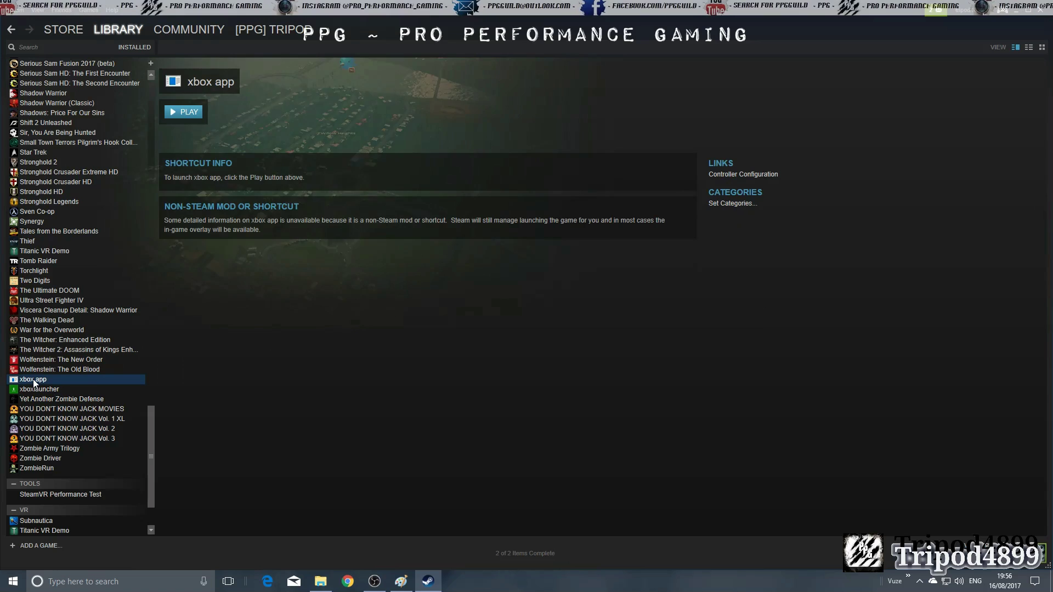
pyautogui.click(188, 113)
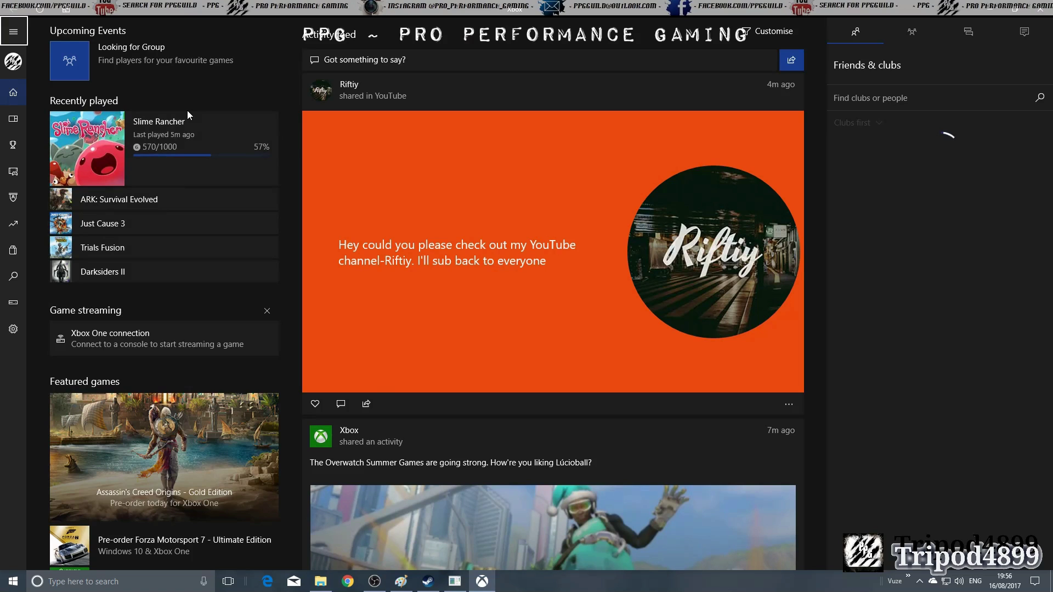
# From the Xbox app's Connection pane, stream the first Xbox One console and go to its Home screen
pyautogui.press('Down')
pyautogui.press('Down')
pyautogui.press('Down')
pyautogui.press('Down')
pyautogui.press('Down')
pyautogui.press('Down')
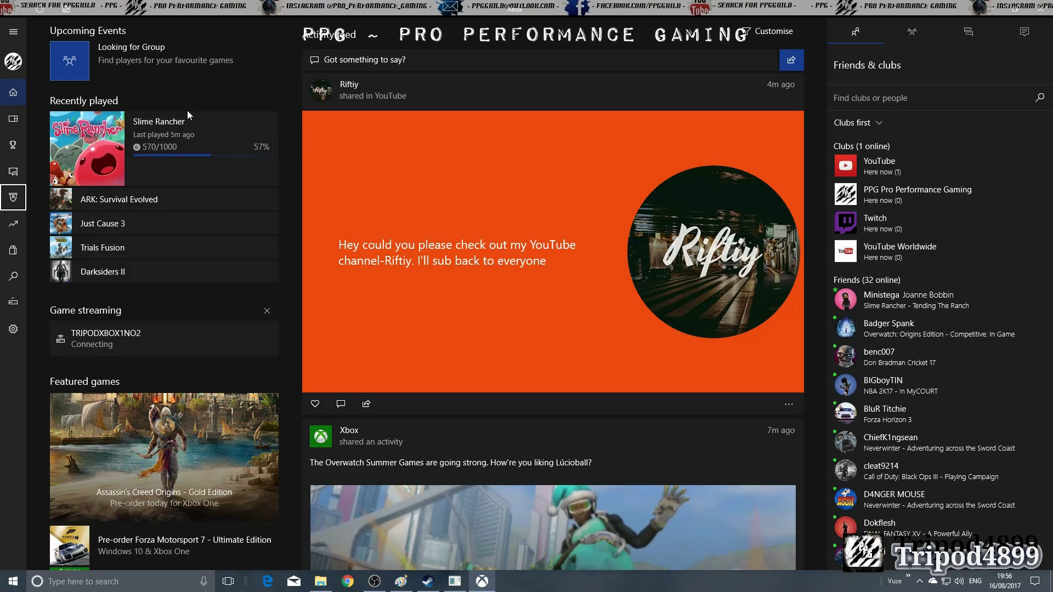
pyautogui.press('Down')
pyautogui.press('Down')
pyautogui.press('Down')
pyautogui.press('Down')
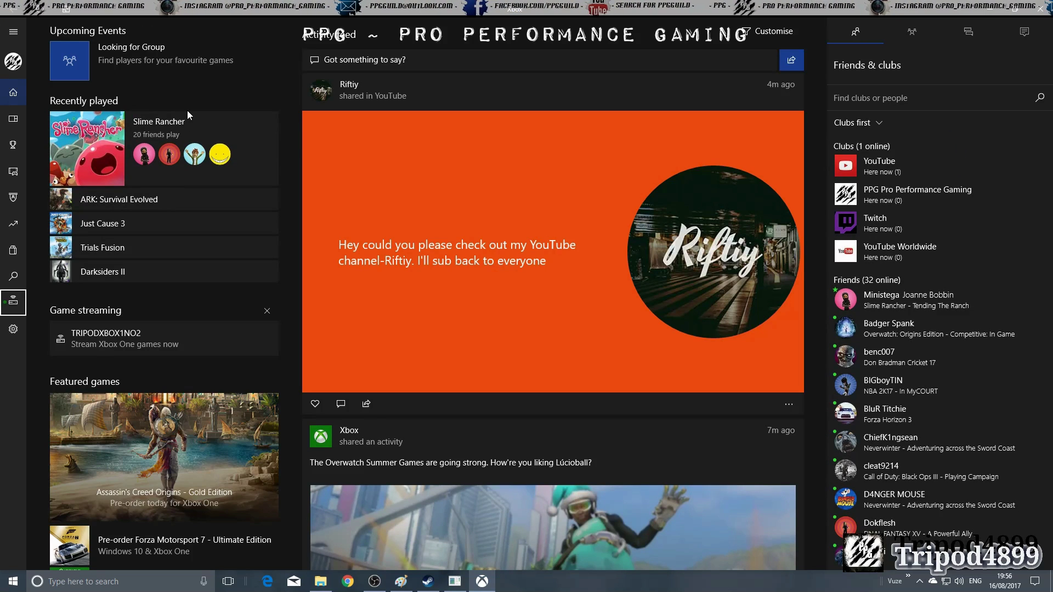
pyautogui.press('Return')
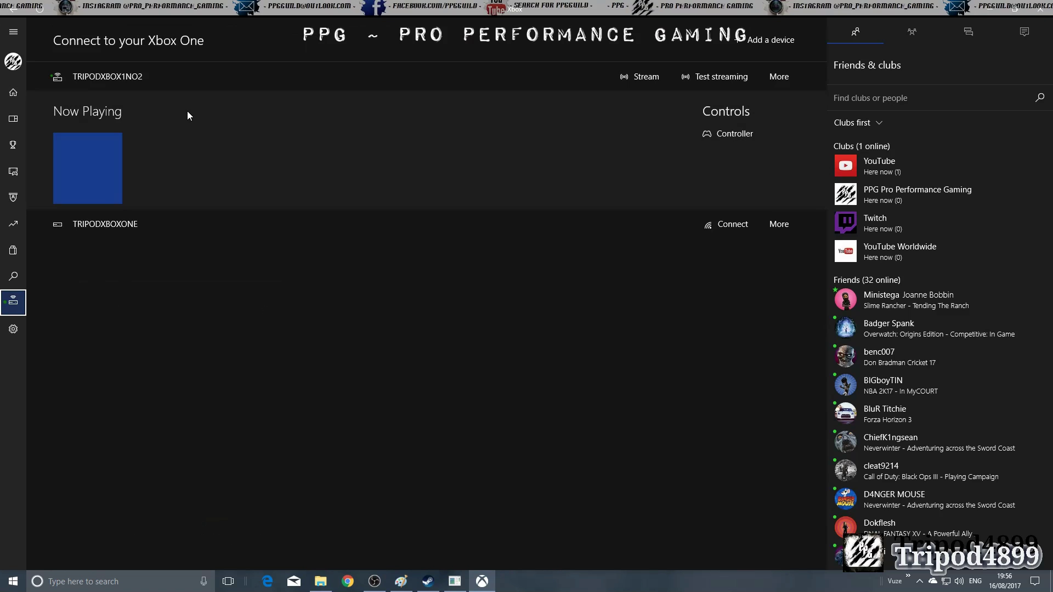
pyautogui.press('Right')
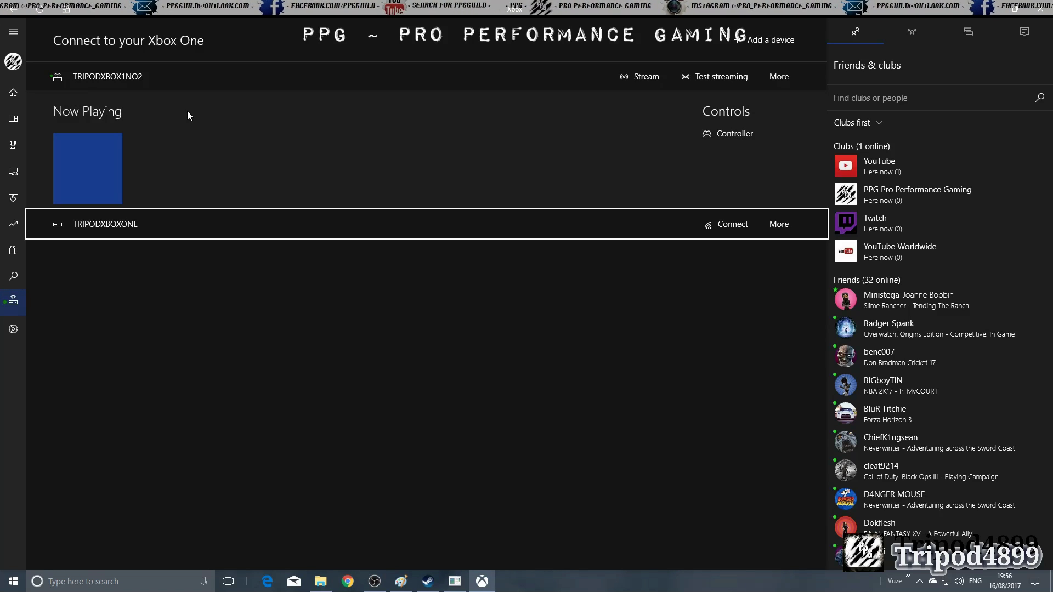
pyautogui.press('Up')
pyautogui.press('Up')
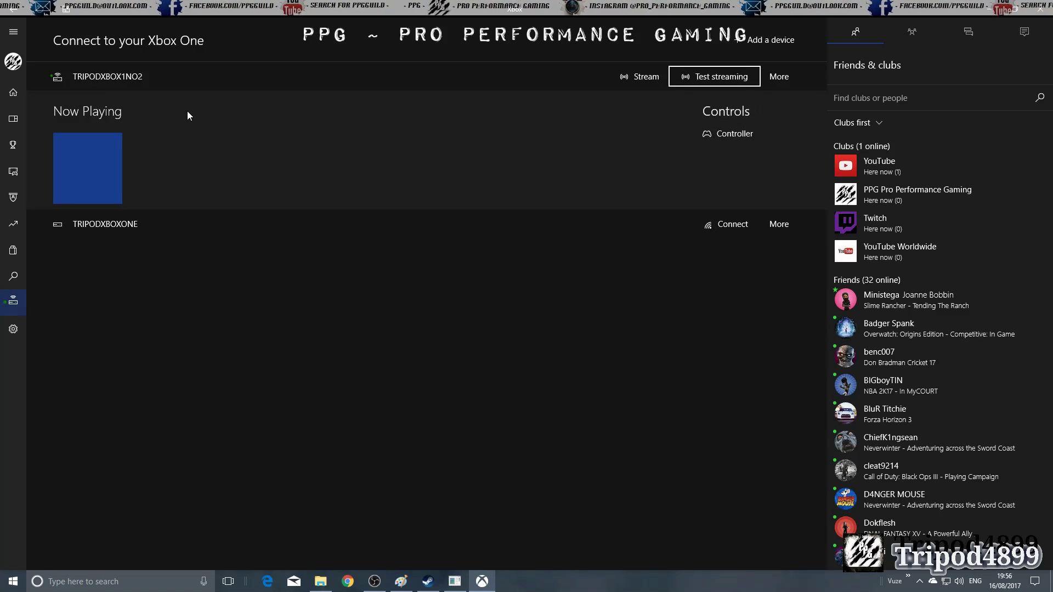
pyautogui.press('Left')
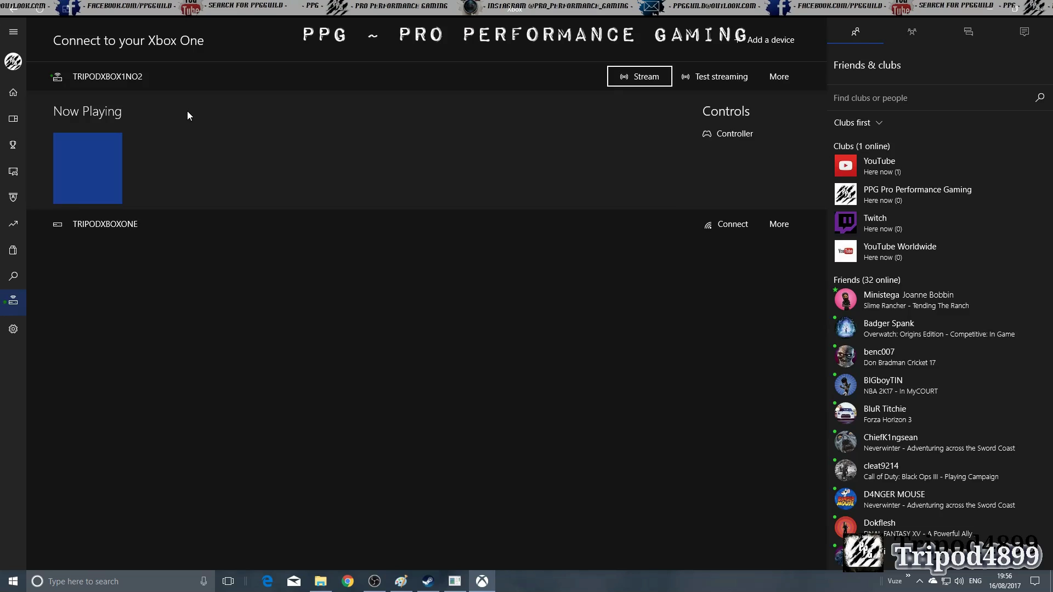
pyautogui.press('Return')
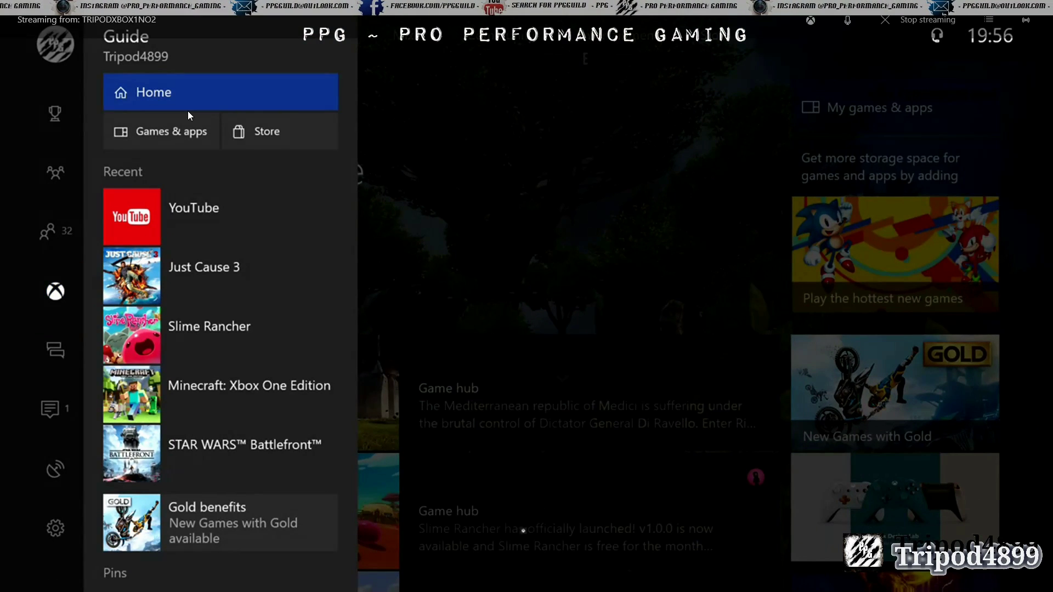
pyautogui.press('Return')
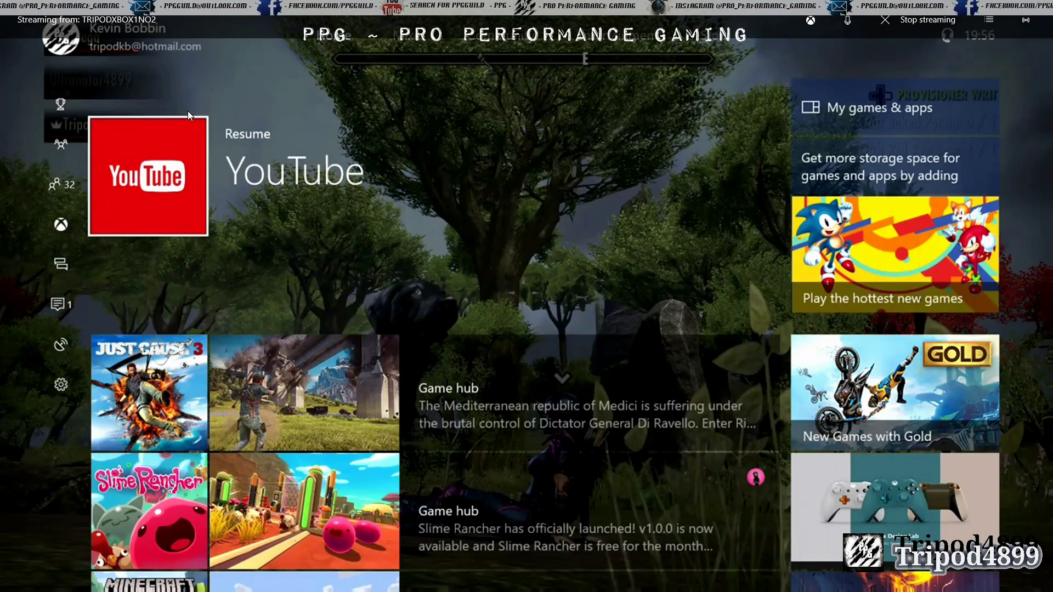
pyautogui.press('Up')
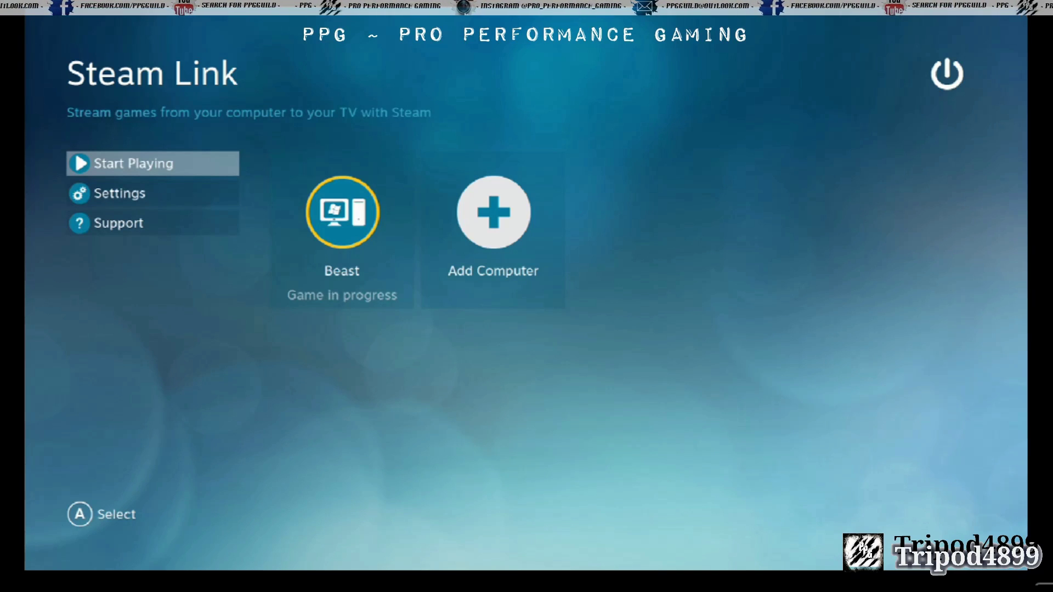
# Open Steam Link's settings, browsing the system information page along the way
pyautogui.press('Down')
pyautogui.press('Right')
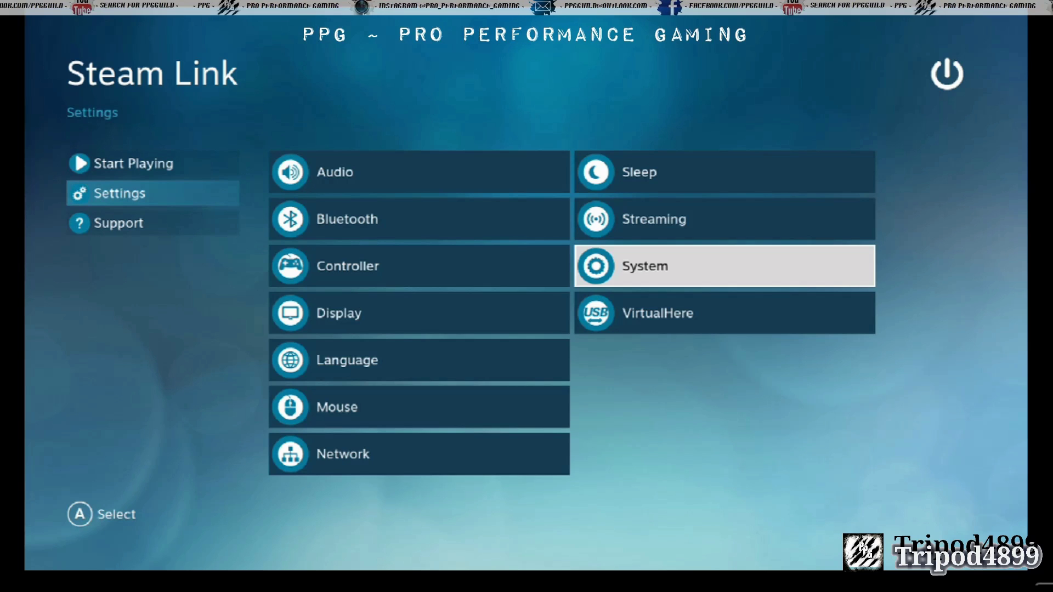
pyautogui.press('Return')
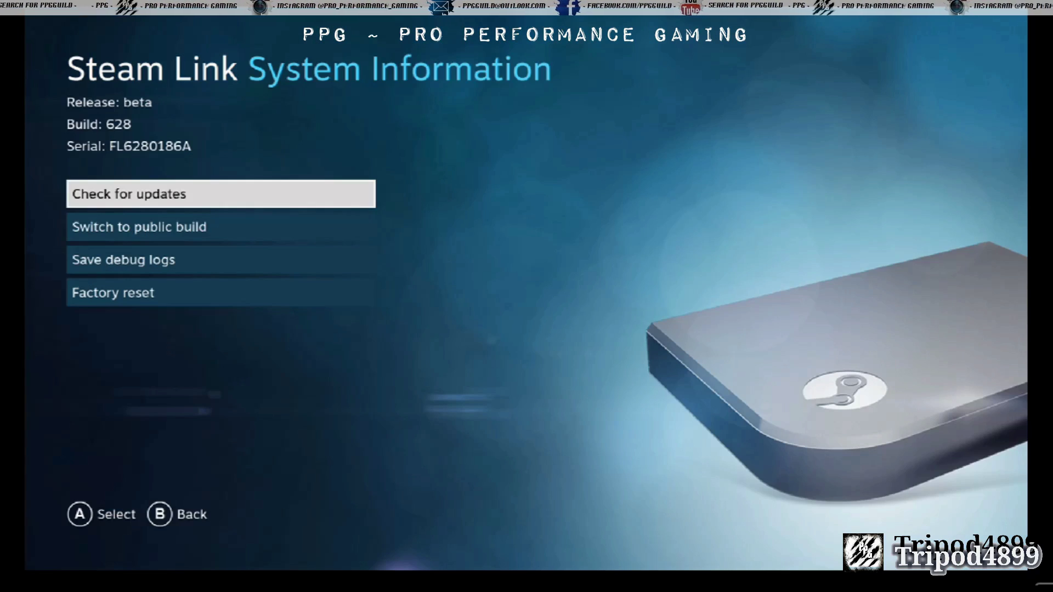
pyautogui.press('Down')
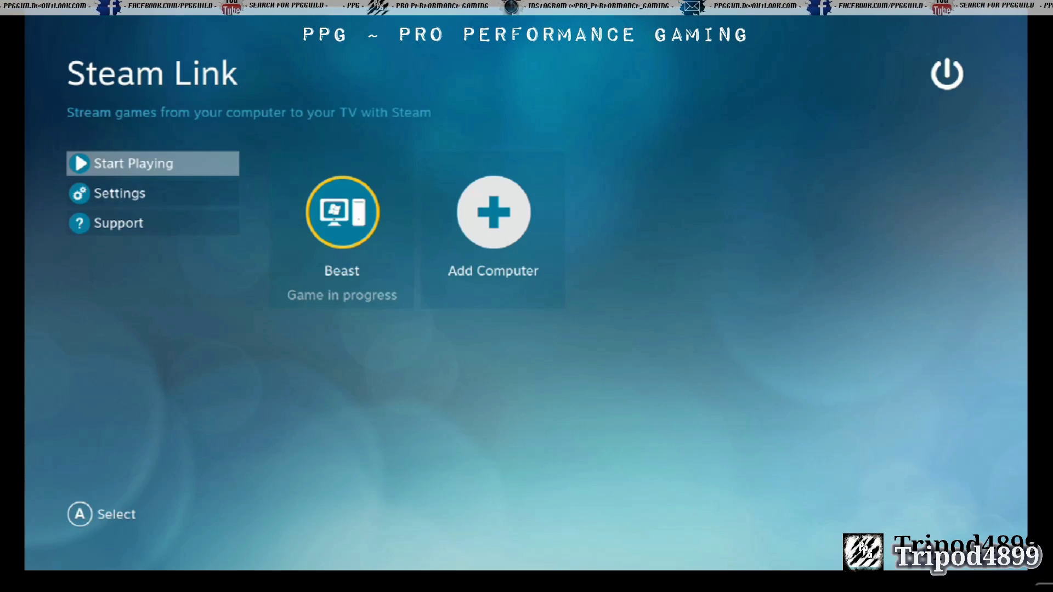
pyautogui.click(153, 193)
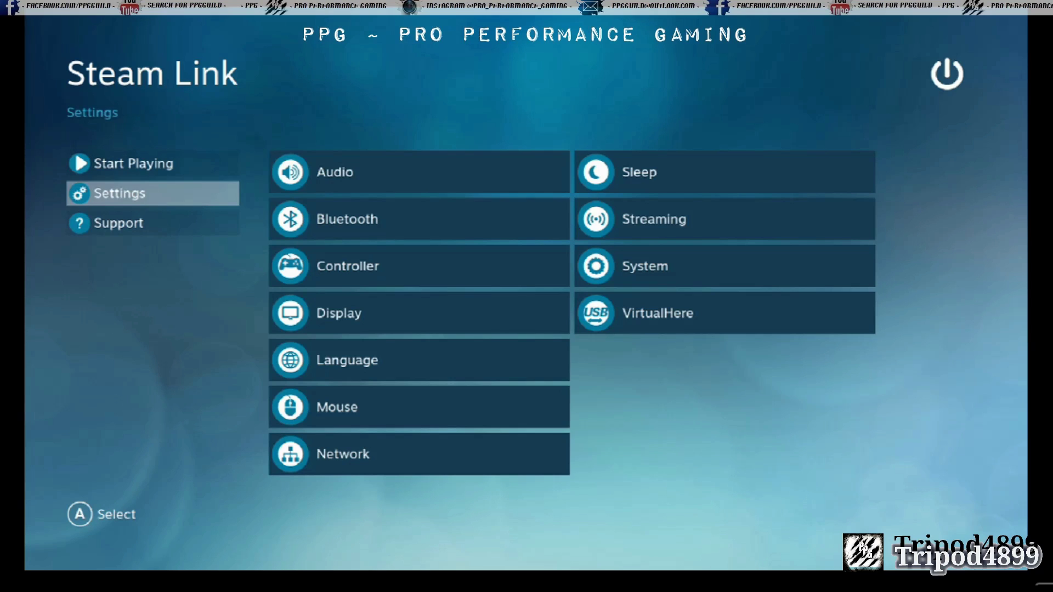
# Re-share the Microsoft Controller in VirtualHere, then return to the start-playing screen
pyautogui.press('Right')
pyautogui.press('Right')
pyautogui.press('Down')
pyautogui.press('Down')
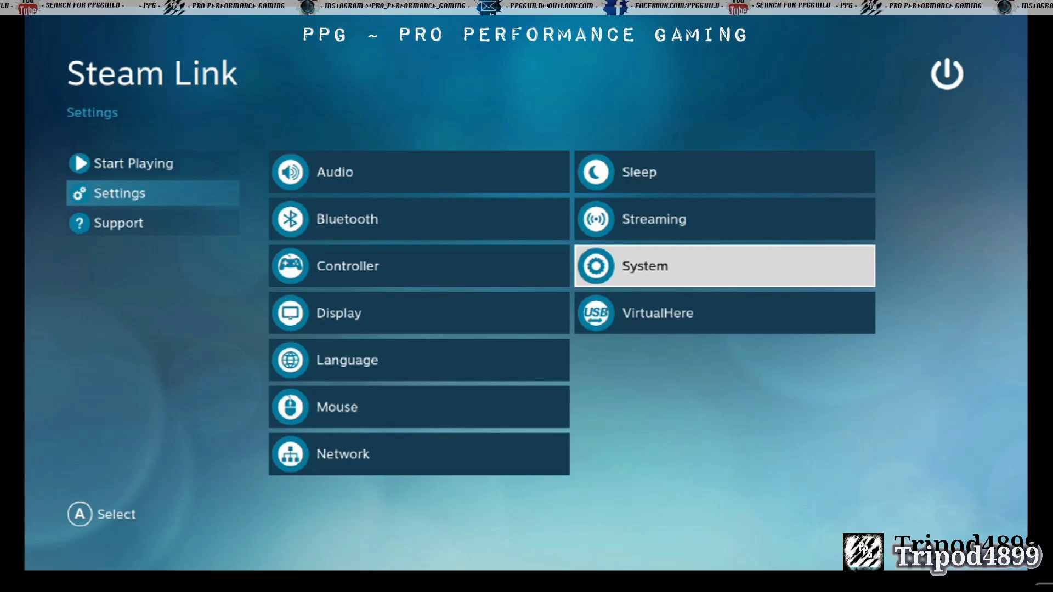
pyautogui.press('Down')
pyautogui.press('Return')
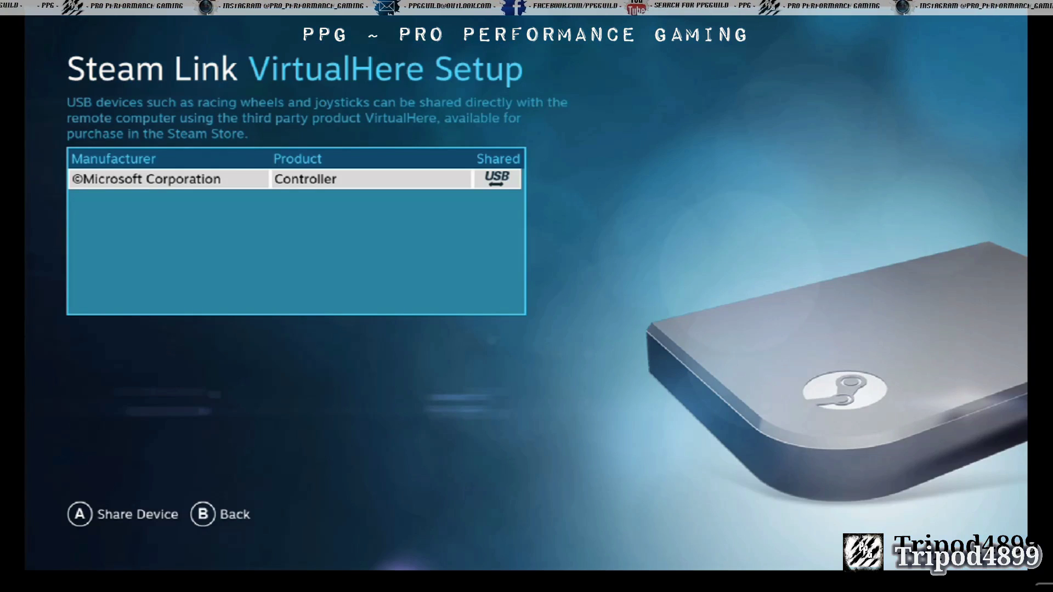
pyautogui.press('Return')
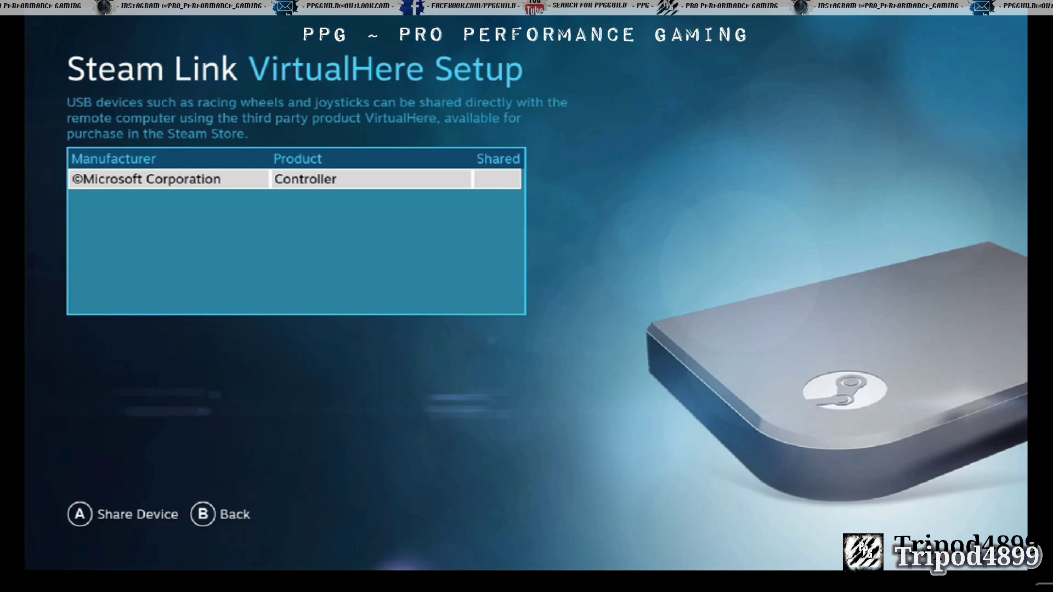
pyautogui.press('Return')
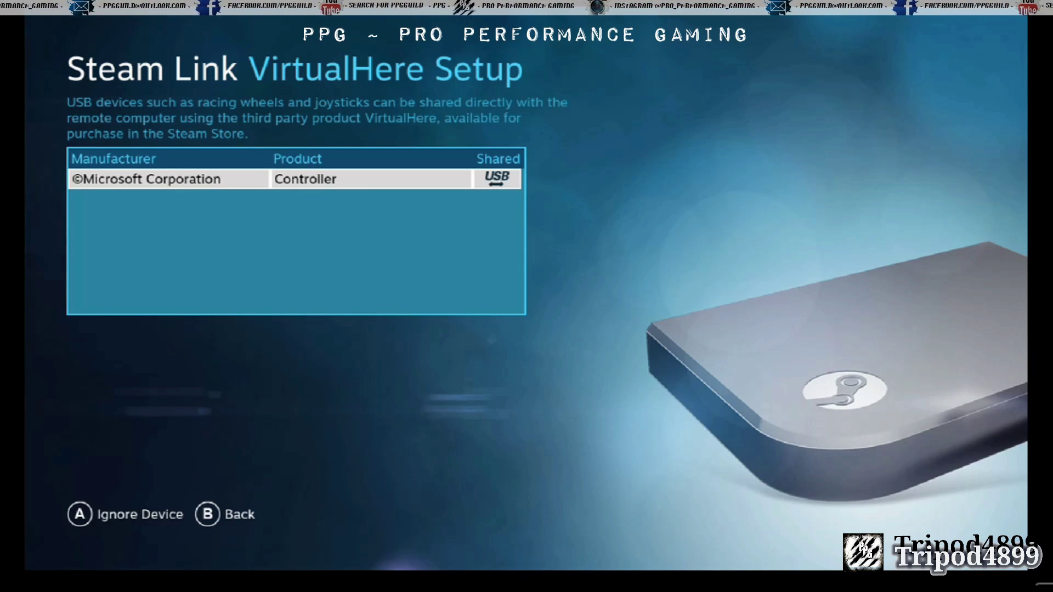
pyautogui.press('Escape')
pyautogui.press('Escape')
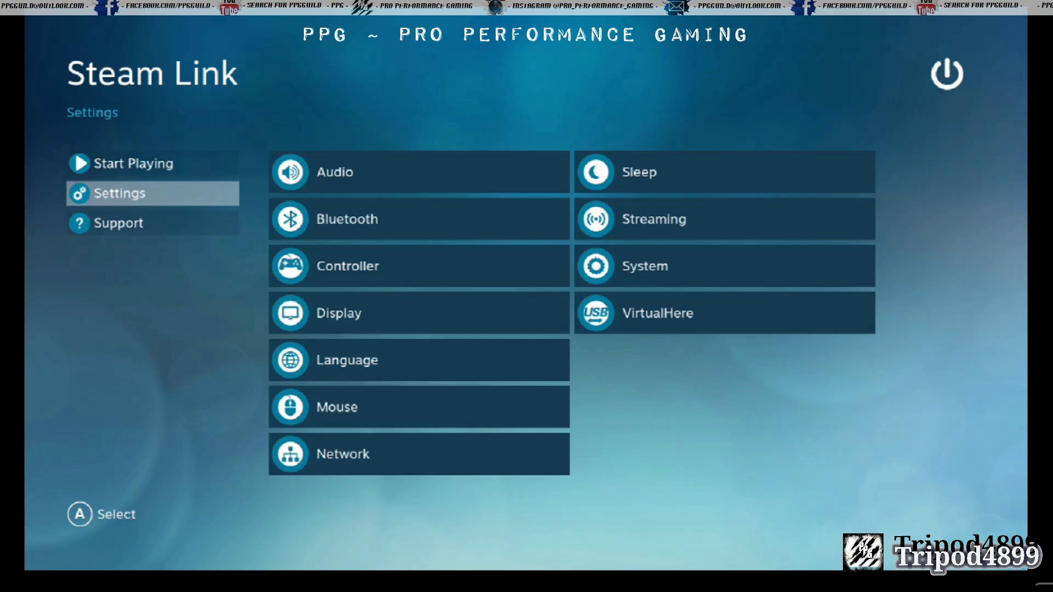
pyautogui.press('Up')
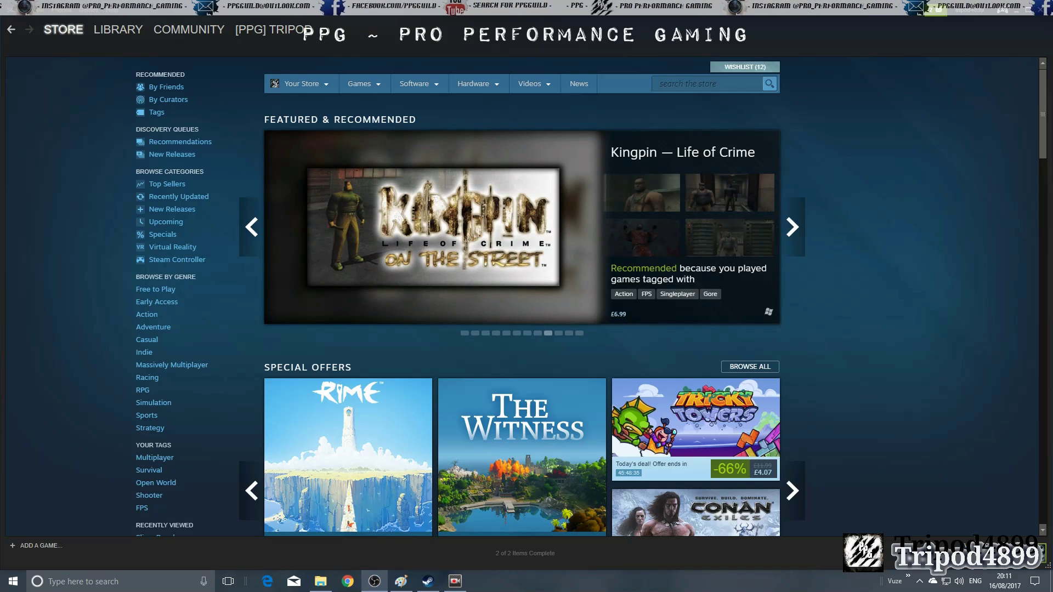
# Search the Steam store for 'virtual' and open the VirtualHere For Steam Link store page
pyautogui.click(708, 84)
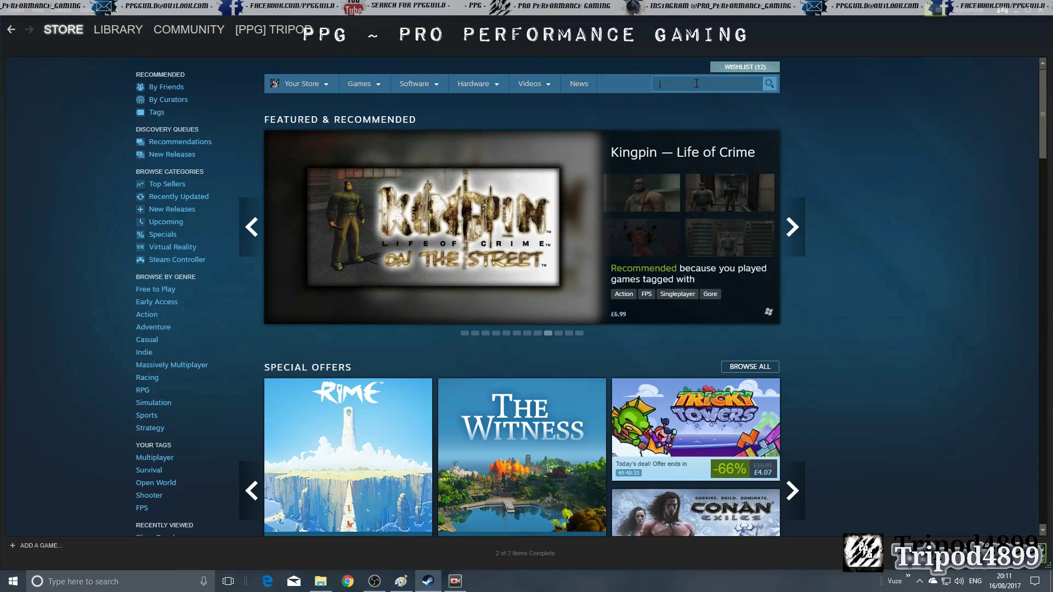
pyautogui.scroll(-1, 880, 119)
pyautogui.write('v')
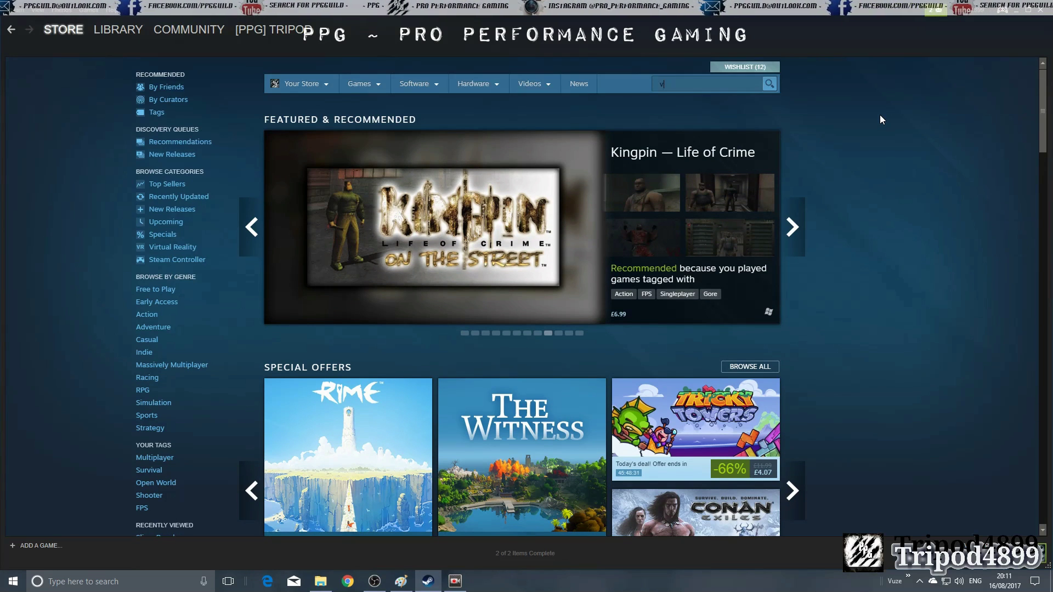
pyautogui.write('irtual here')
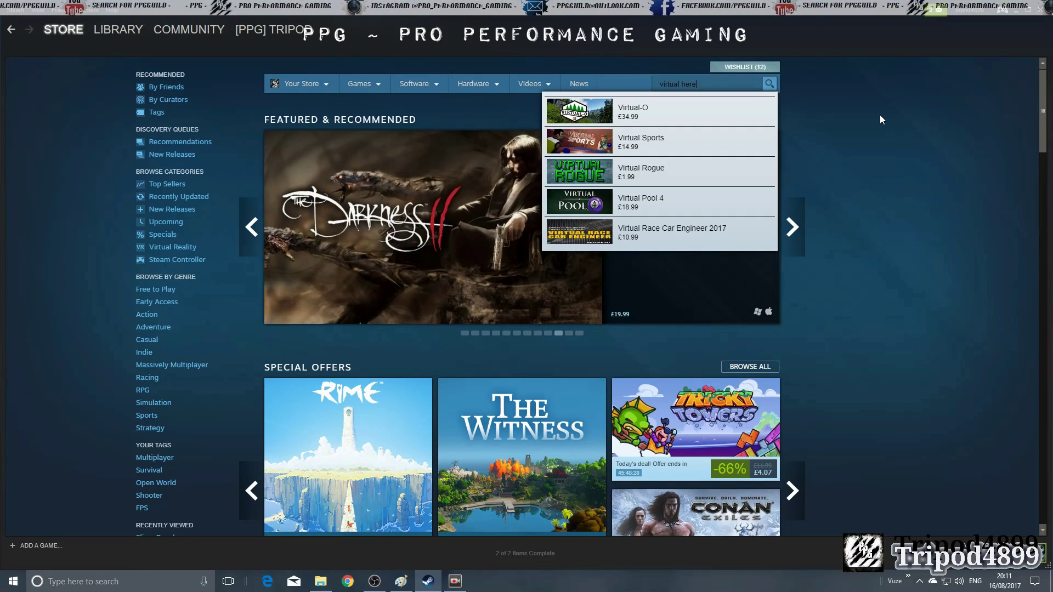
pyautogui.press('Return')
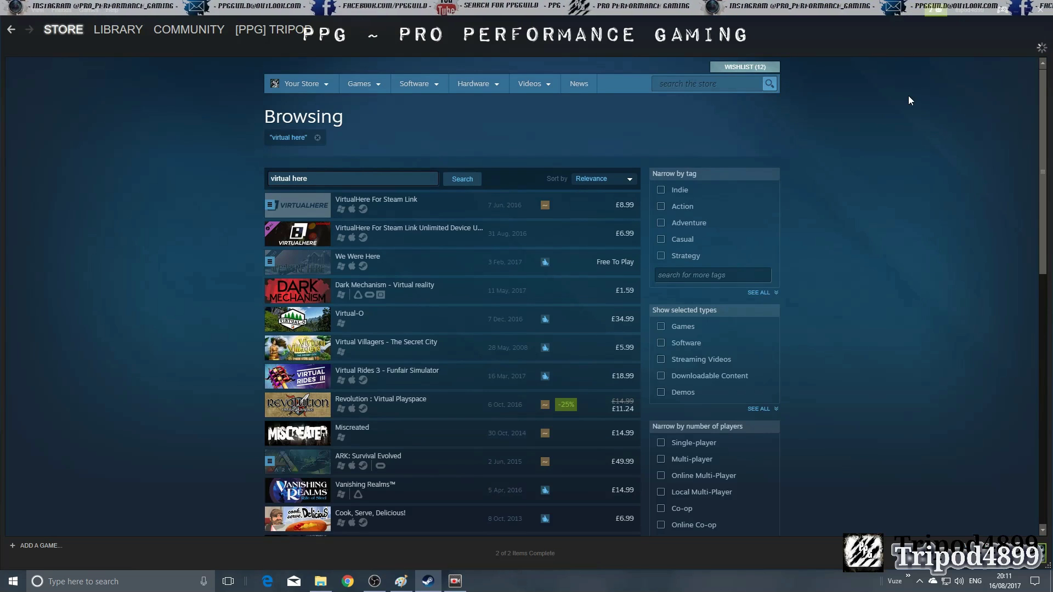
pyautogui.click(403, 204)
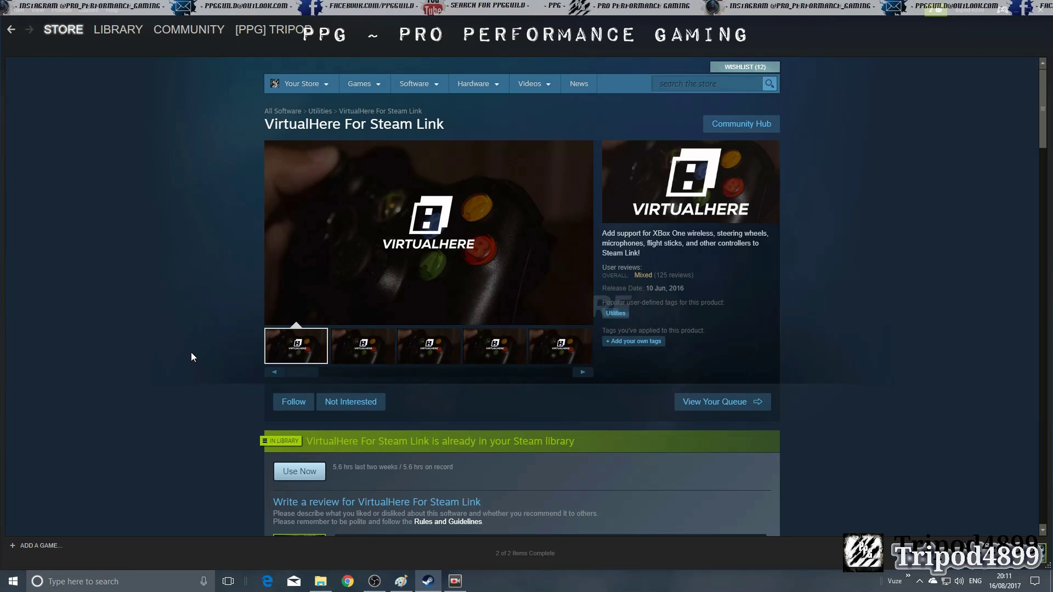
pyautogui.scroll(-1, 191, 352)
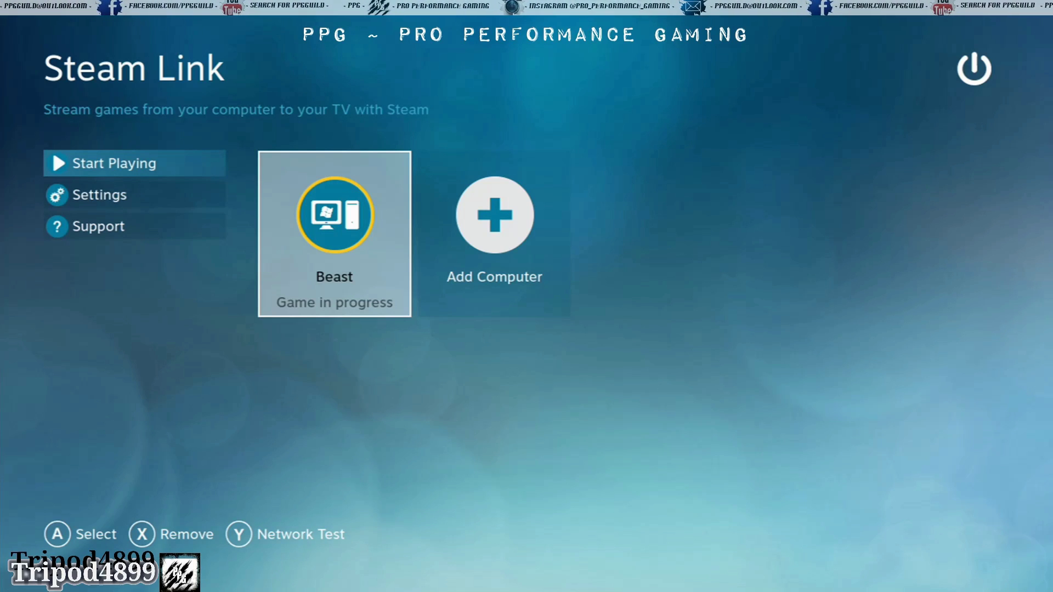
# Stream from the Beast computer and select the XBOX APP shortcut in the Library's Recent list
pyautogui.press('Return')
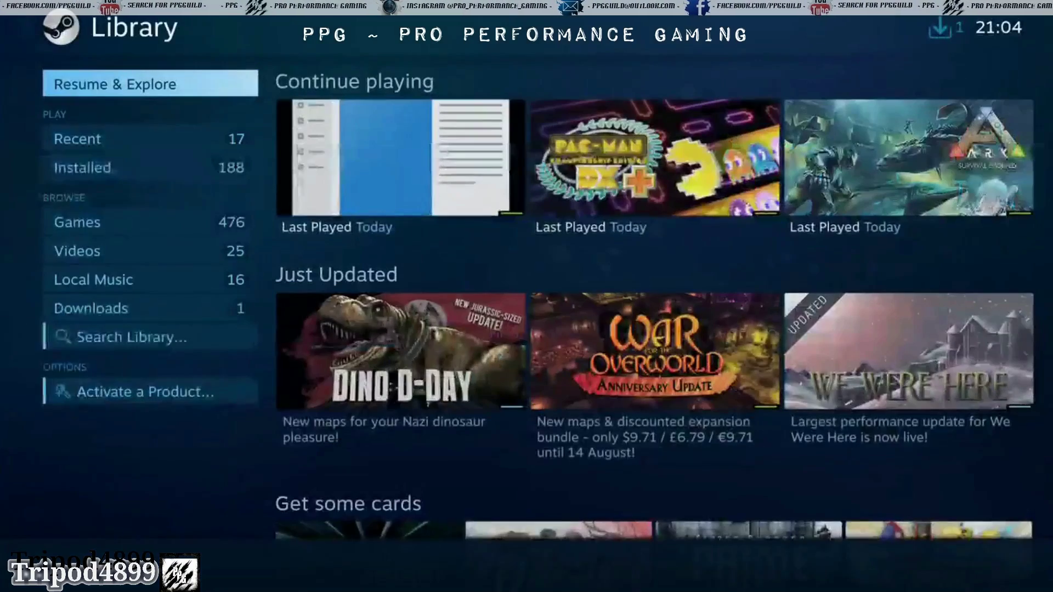
pyautogui.press('Return')
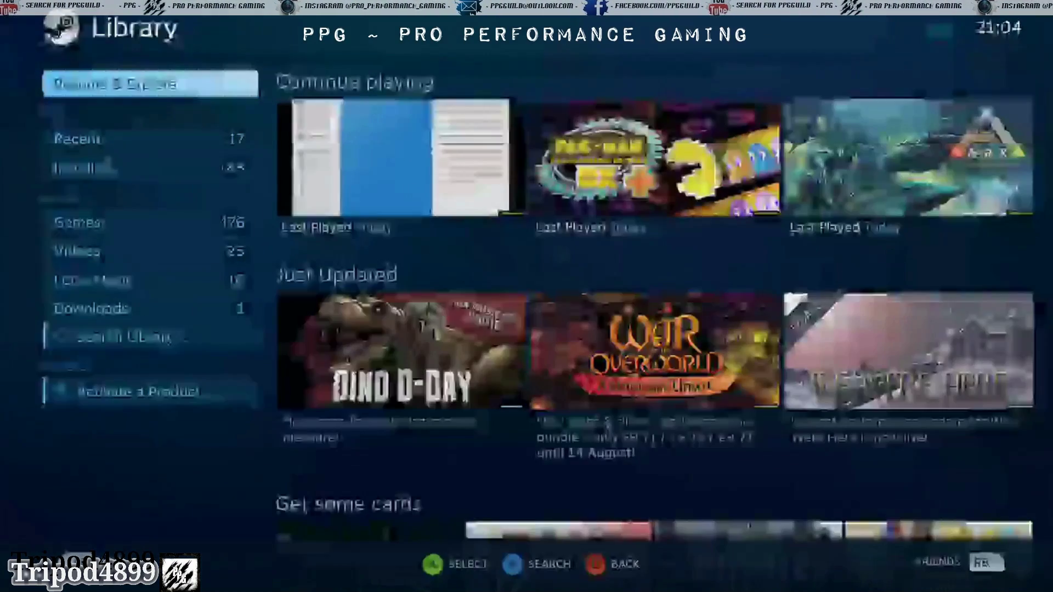
pyautogui.press('Down')
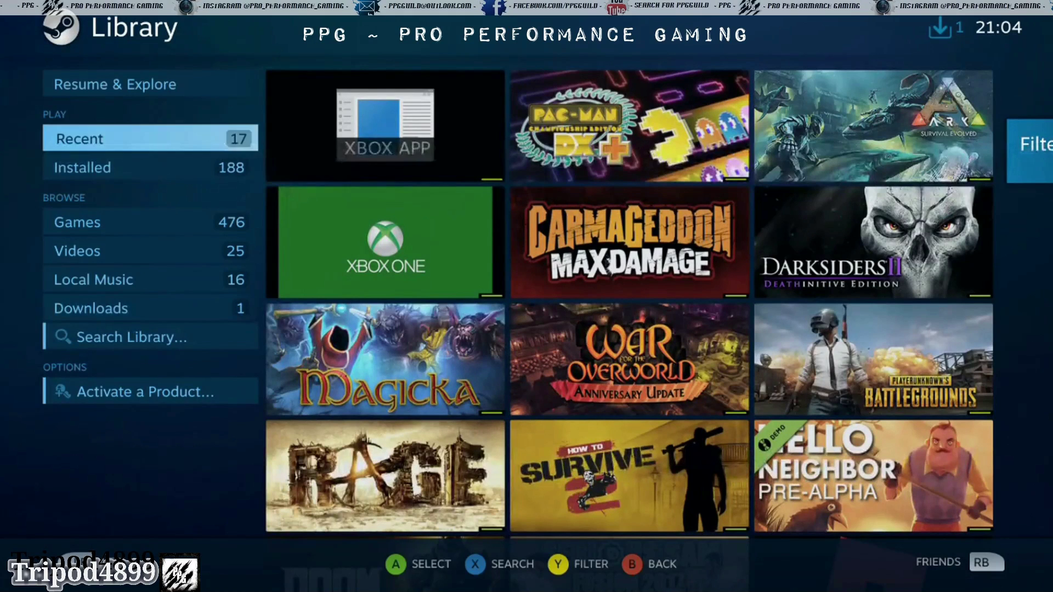
pyautogui.press('Right')
pyautogui.press('Down')
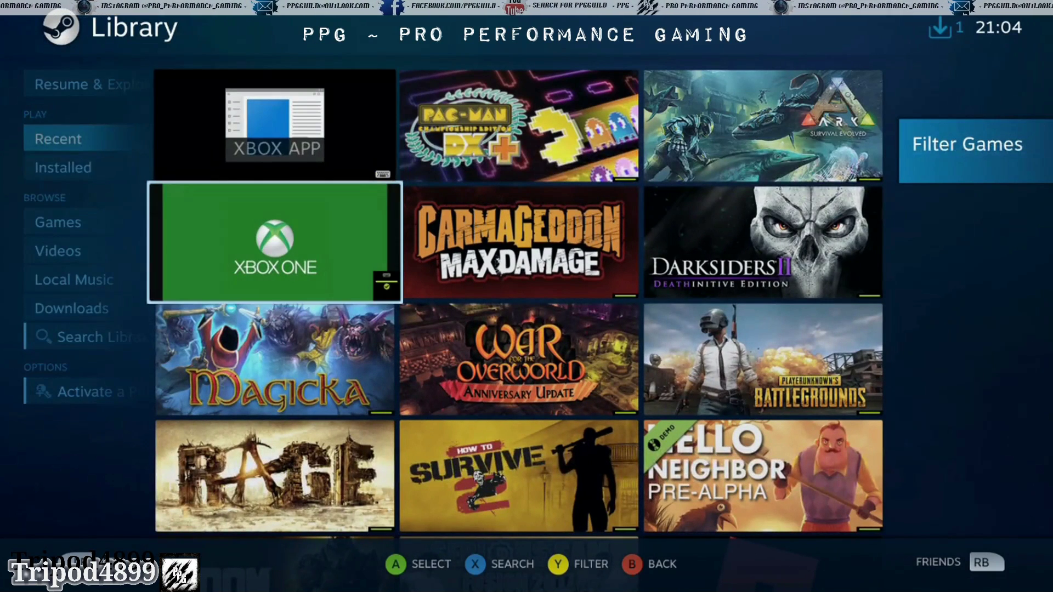
pyautogui.press('Up')
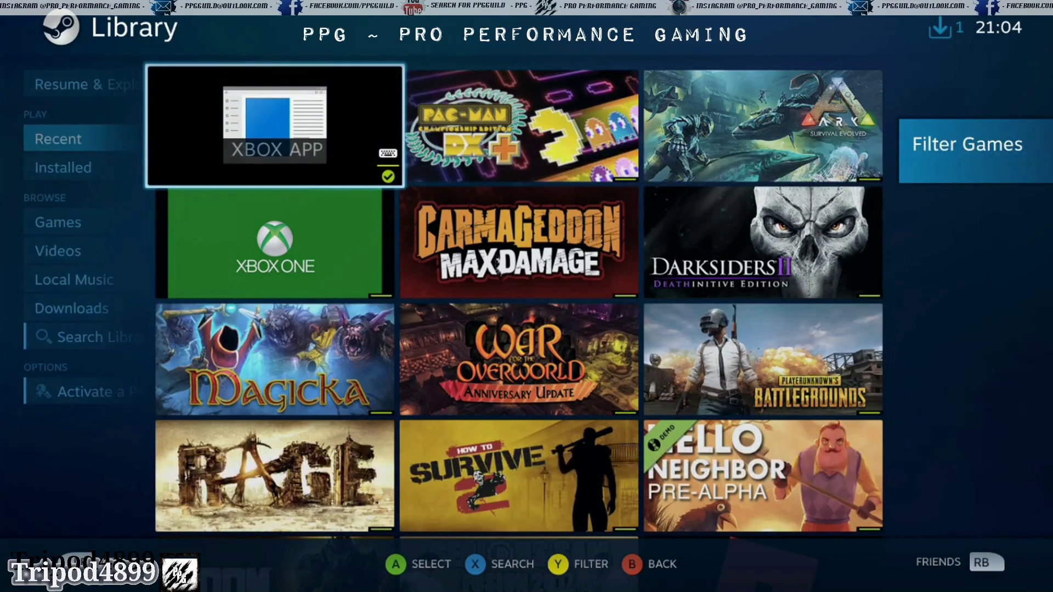
# Import the Gamepad controller template for the xbox app shortcut, then launch it
pyautogui.press('Return')
pyautogui.press('Down')
pyautogui.press('Right')
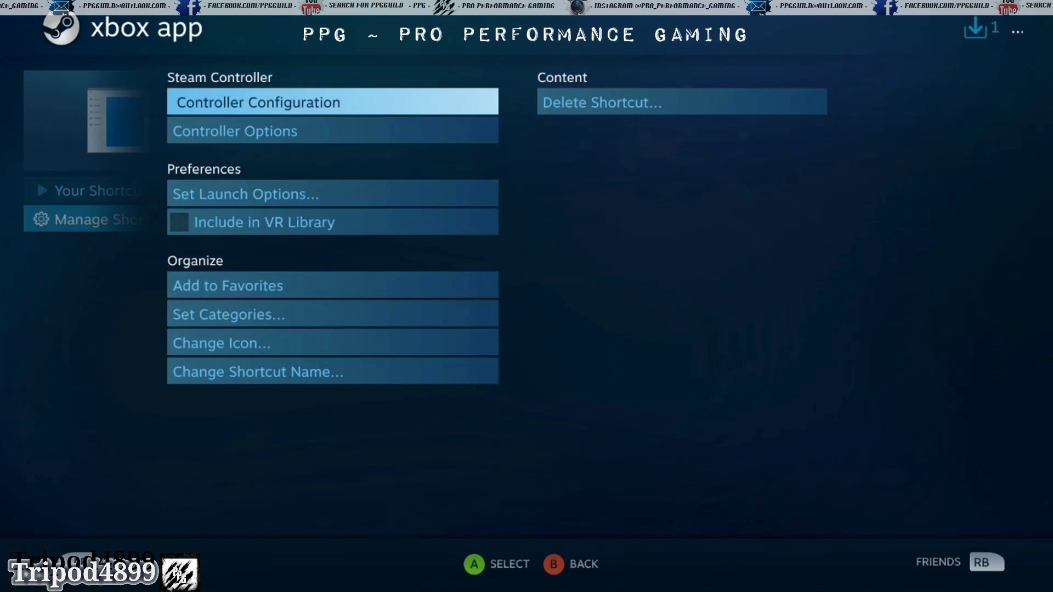
pyautogui.press('Return')
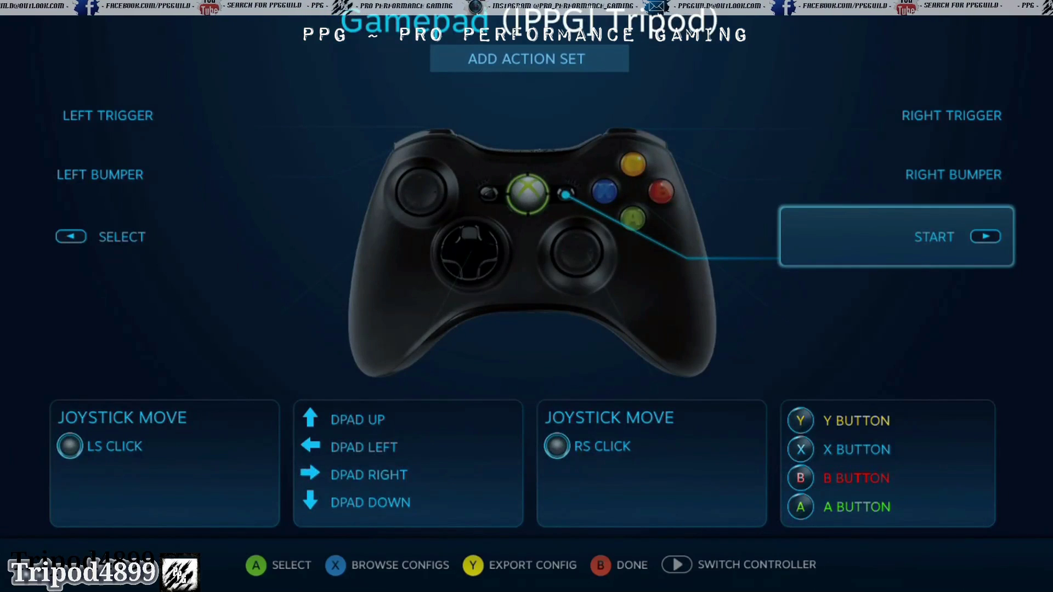
pyautogui.press('x')
pyautogui.press('Right')
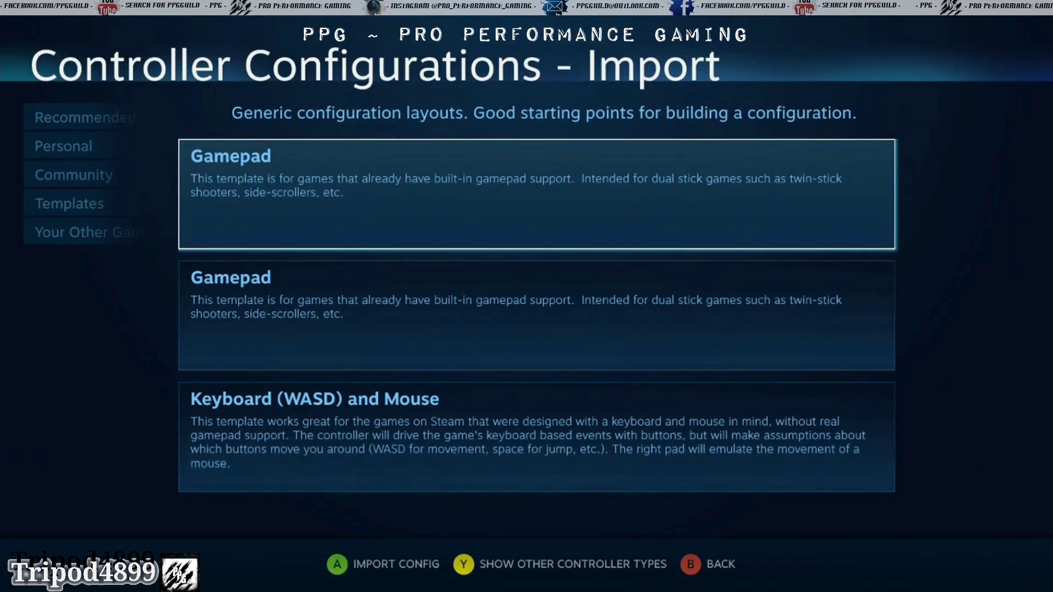
pyautogui.press('Return')
pyautogui.press('Escape')
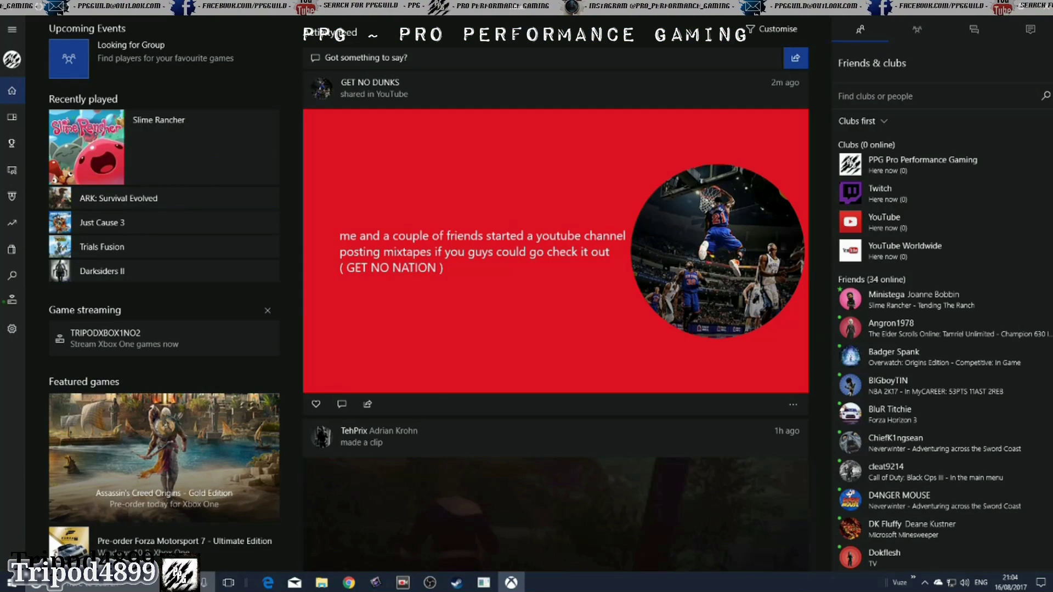
# From the Xbox app's Connection page, stream the console TRIPODXBOX1NO2 running Slime Rancher
pyautogui.press('Down')
pyautogui.press('Down')
pyautogui.press('Down')
pyautogui.press('Down')
pyautogui.press('Down')
pyautogui.press('Down')
pyautogui.press('Down')
pyautogui.press('Down')
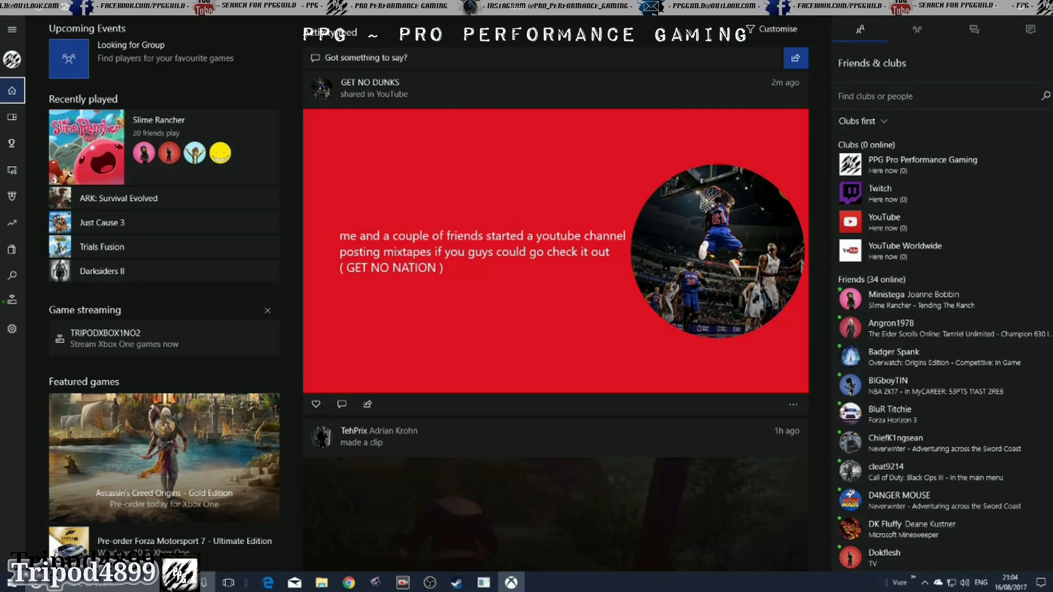
pyautogui.press('Down')
pyautogui.press('Down')
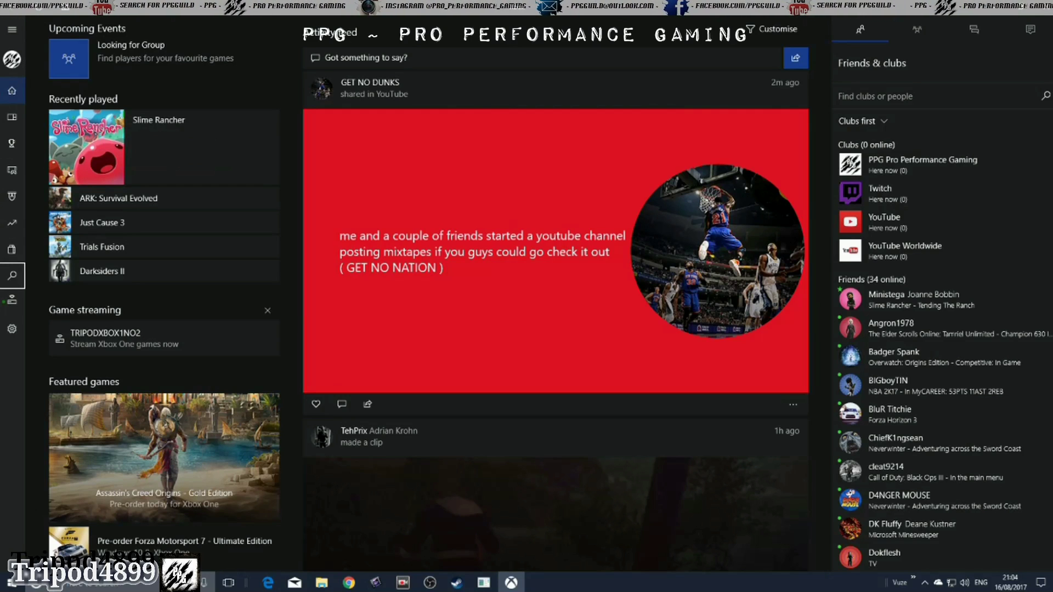
pyautogui.press('Return')
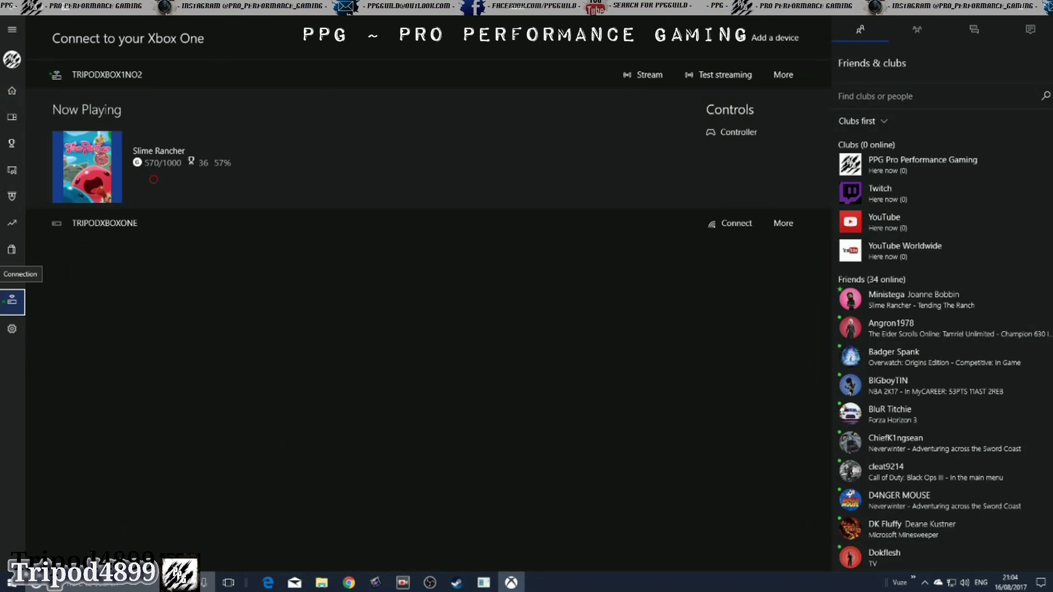
pyautogui.press('Right')
pyautogui.press('Up')
pyautogui.press('Right')
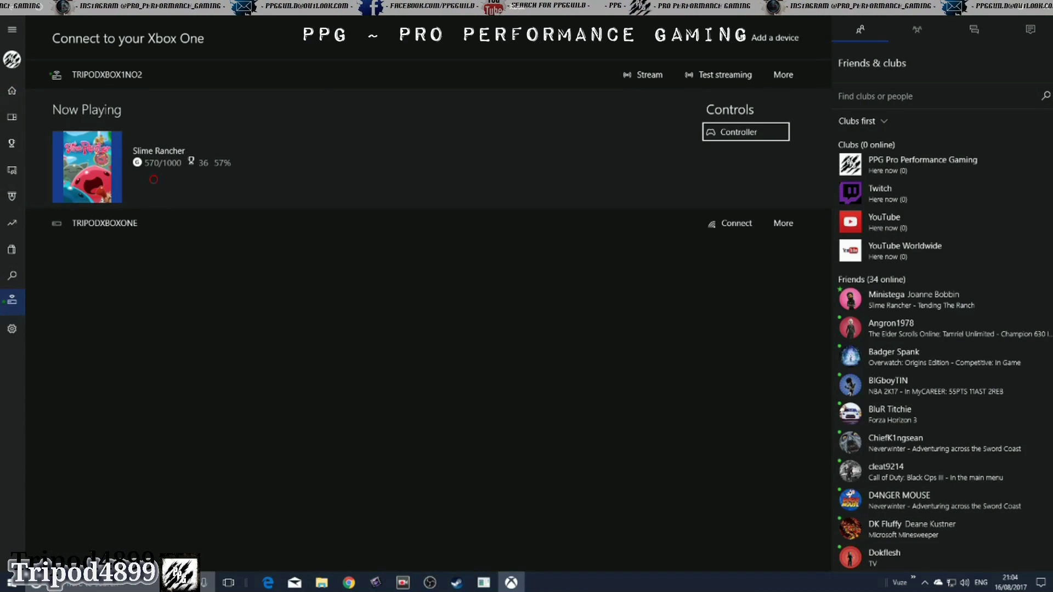
pyautogui.press('Up')
pyautogui.press('Left')
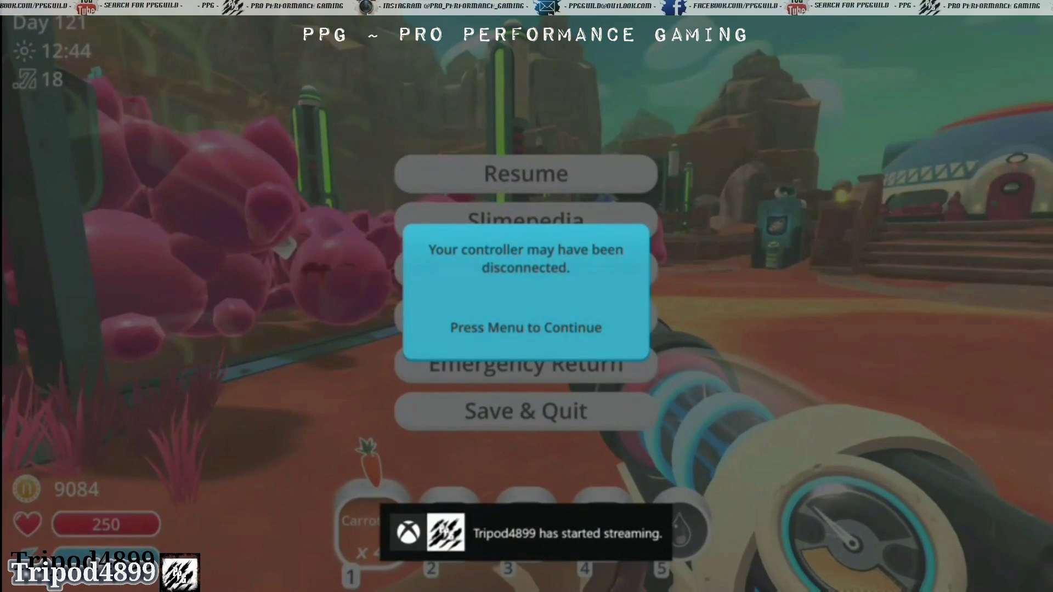
# Dismiss the controller notice, resume Slime Rancher and shoot a carrot into the pink slime pen
pyautogui.press('Escape')
pyautogui.press('Return')
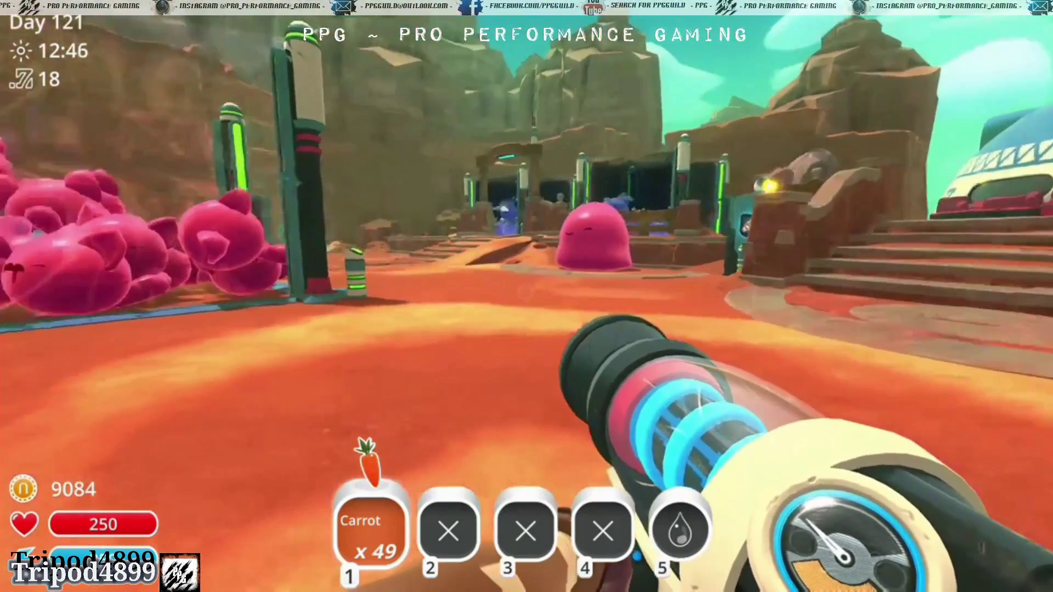
pyautogui.press('w')
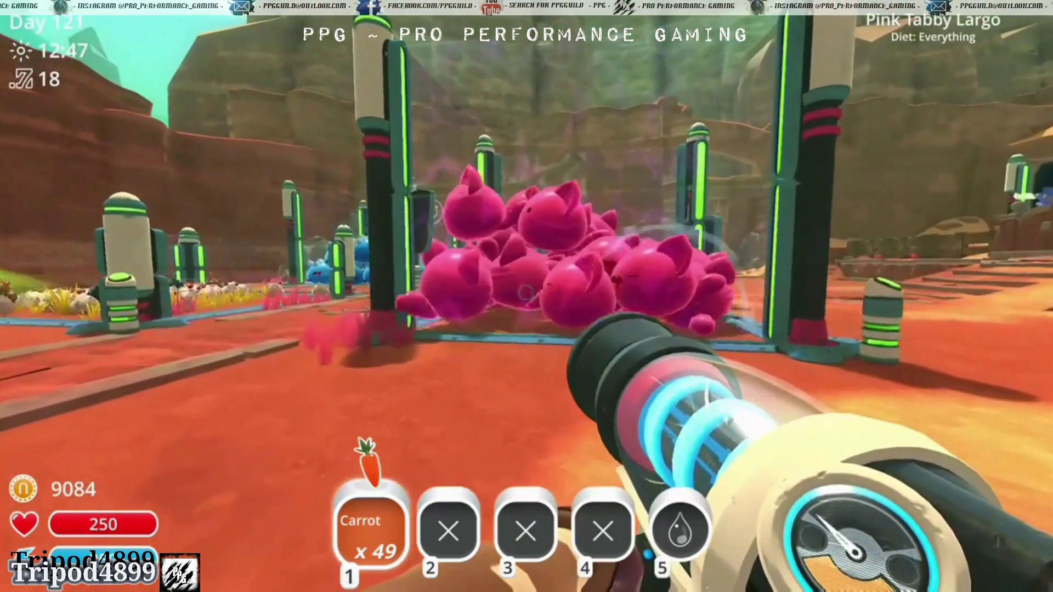
pyautogui.click(527, 296)
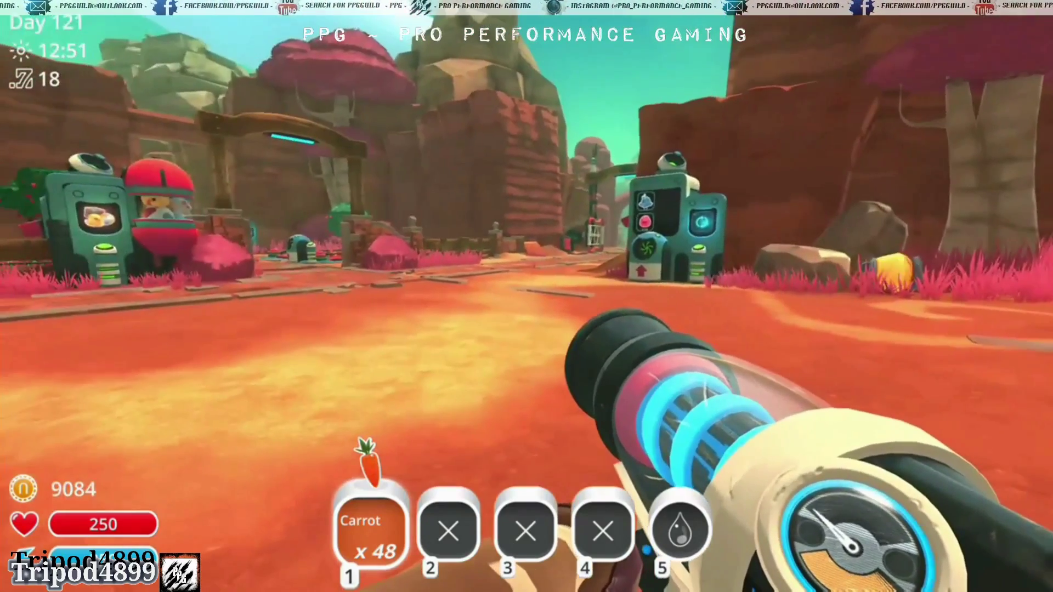
# Leave the game through the console guide and return to the Xbox Home dashboard
pyautogui.press('super')
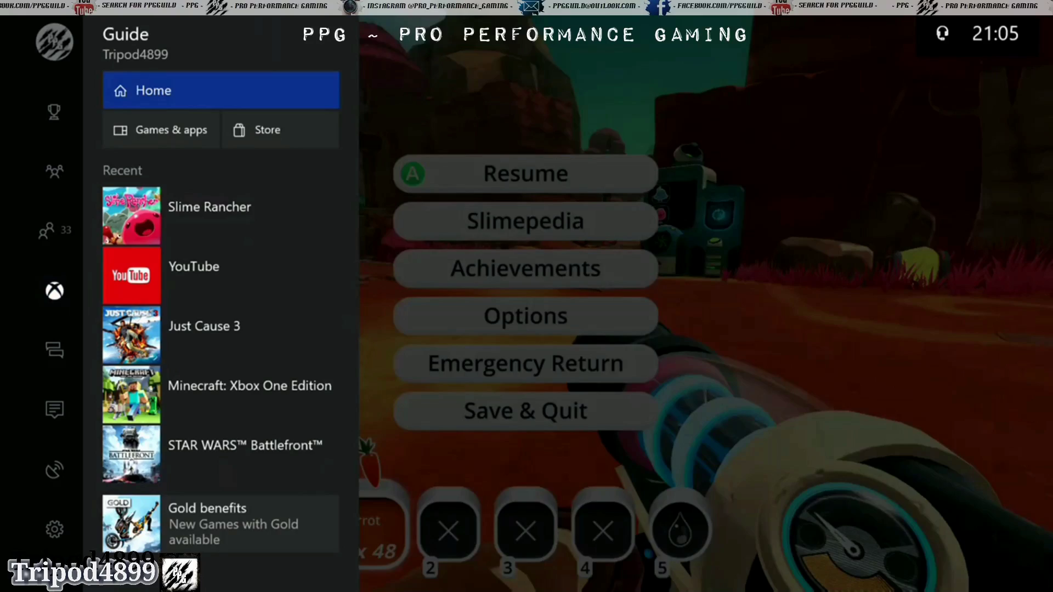
pyautogui.press('Return')
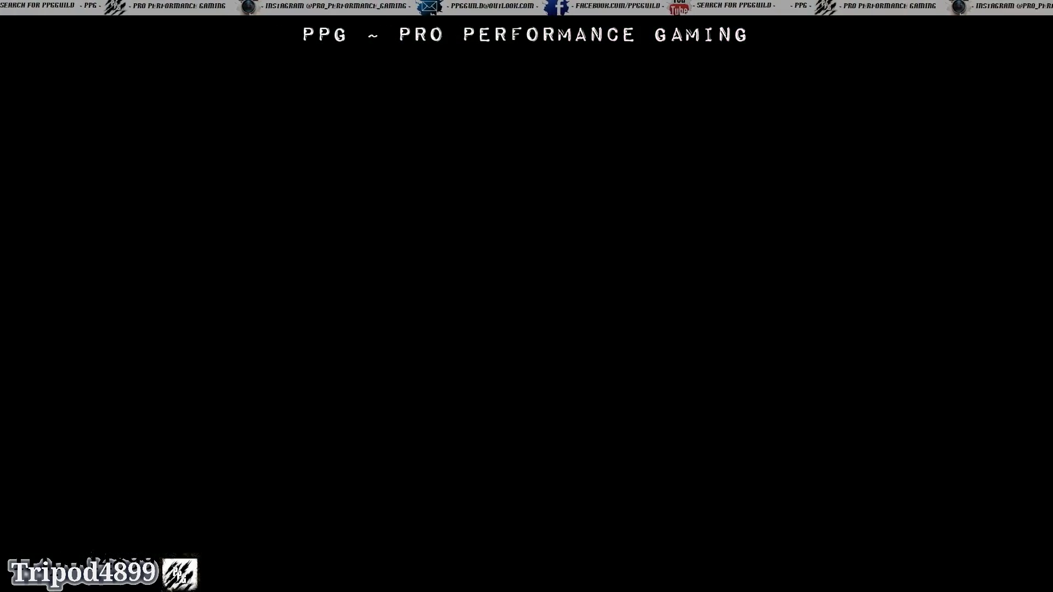
pyautogui.press('Down')
pyautogui.press('Down')
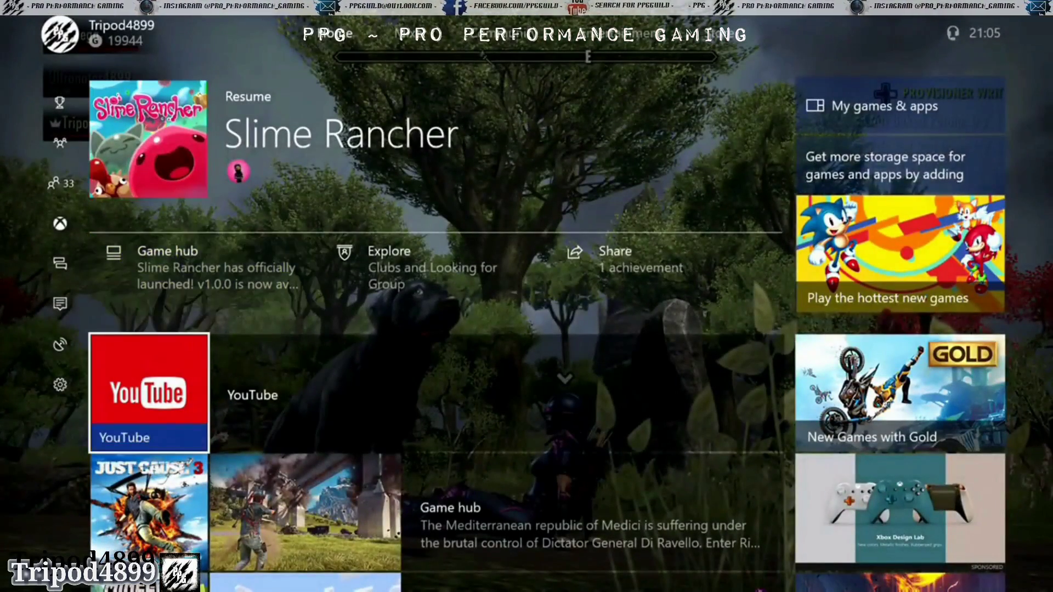
pyautogui.press('Up')
pyautogui.press('pagedown')
pyautogui.press('pageup')
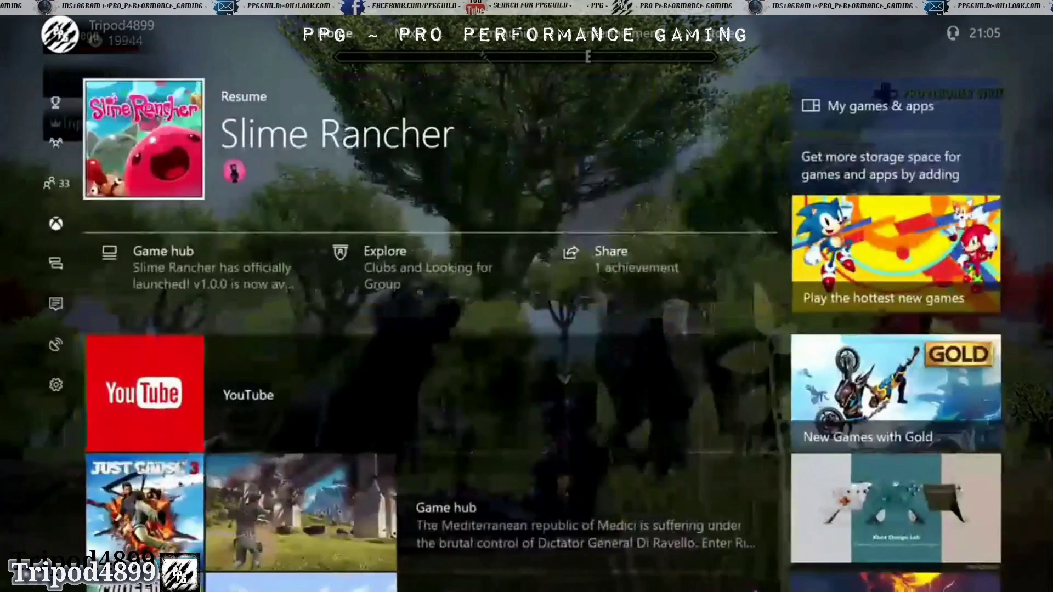